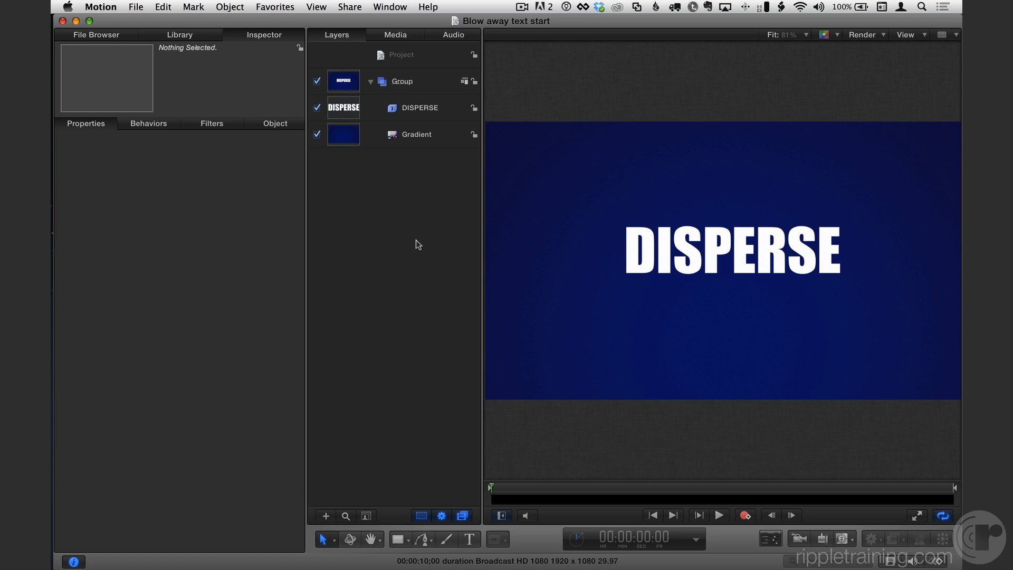
Select the DISPERSE text layer and open the Content > Particle Images folder in the Library
{"action": "left_click", "coordinate": [418, 108]}
{"action": "left_click", "coordinate": [416, 135]}
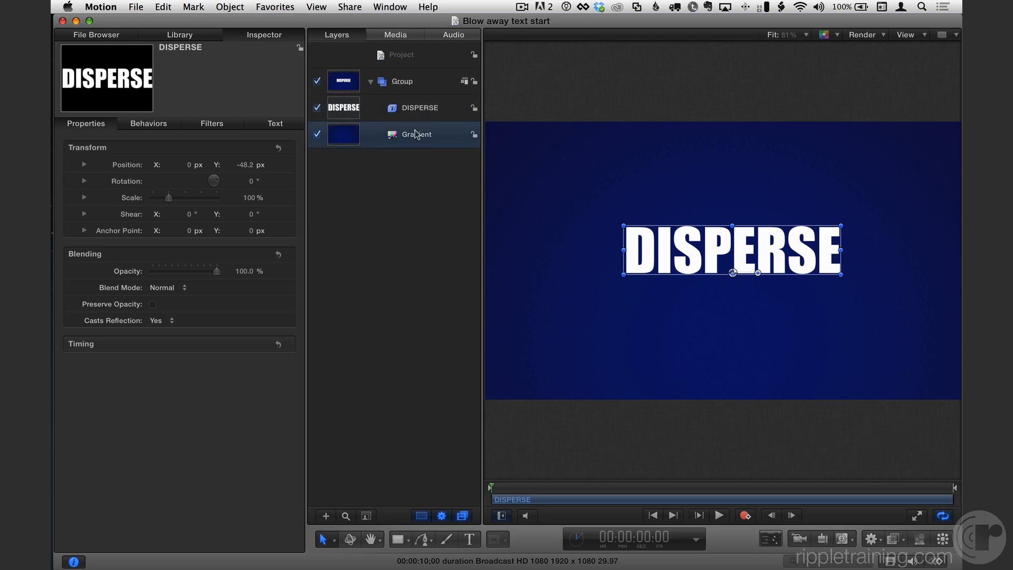
{"action": "left_click", "coordinate": [422, 108]}
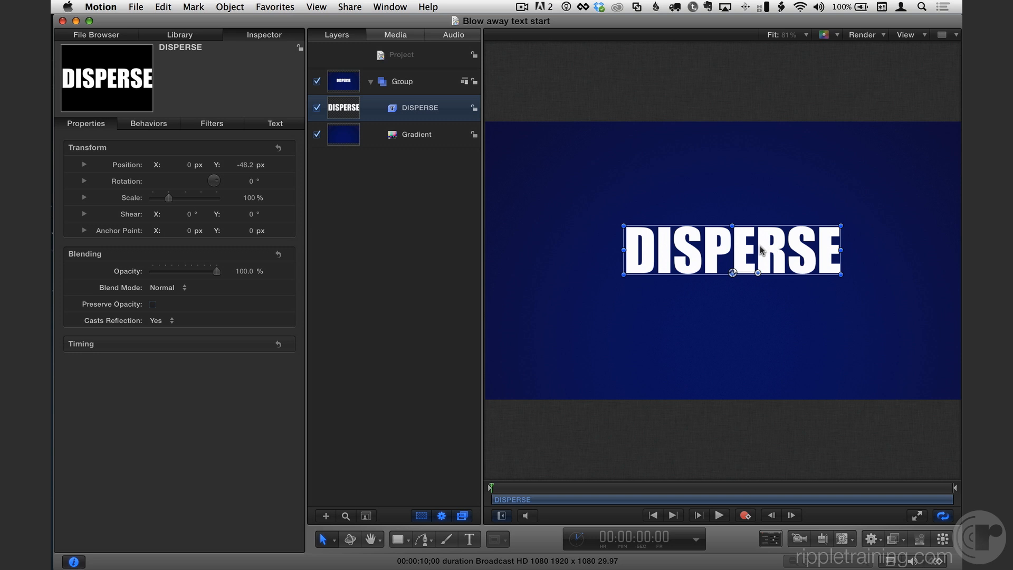
{"action": "left_click", "coordinate": [191, 34]}
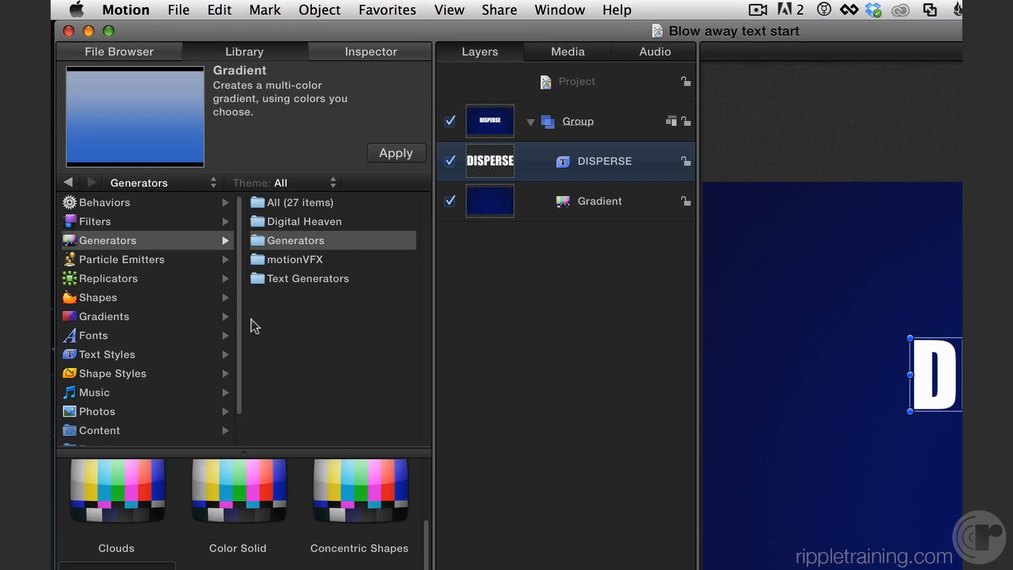
{"action": "scroll", "coordinate": [141, 340], "scroll_direction": "down", "scroll_amount": 1}
{"action": "left_click", "coordinate": [106, 411]}
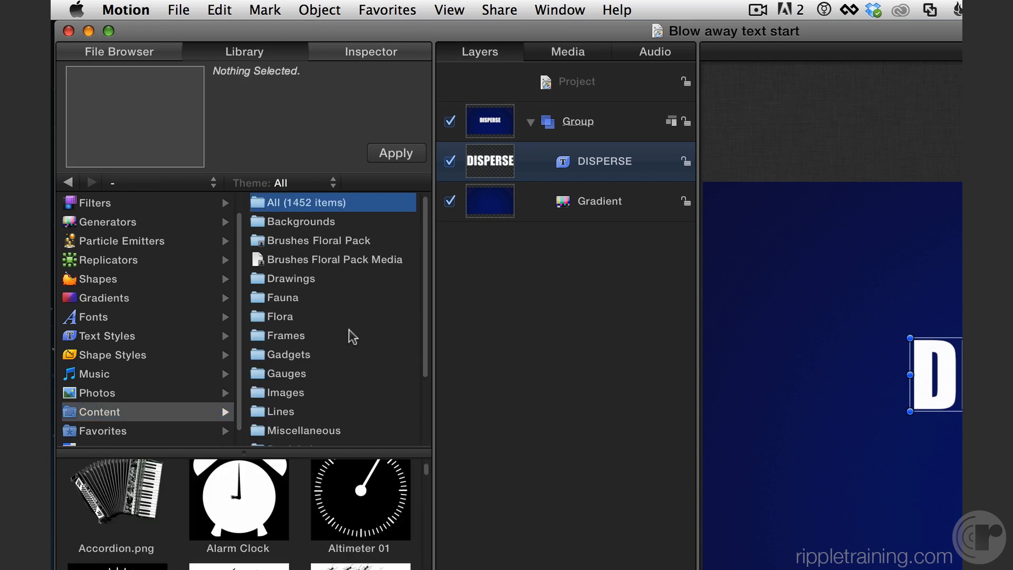
{"action": "scroll", "coordinate": [348, 337], "scroll_direction": "down", "scroll_amount": 3}
{"action": "left_click", "coordinate": [318, 374]}
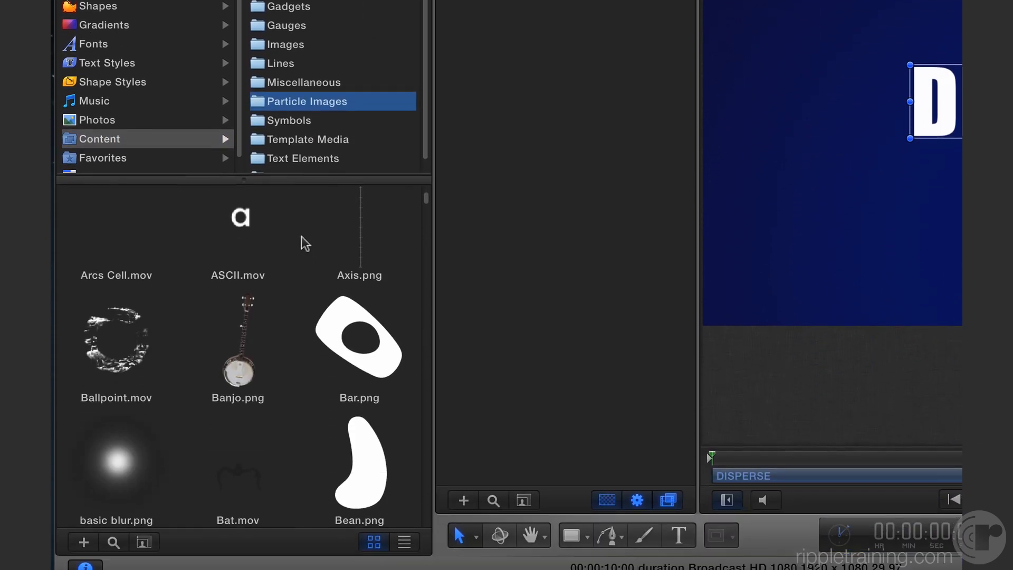
Browse the particle images and apply Dot 3.png to the project
{"action": "scroll", "coordinate": [303, 232], "scroll_direction": "down", "scroll_amount": 6}
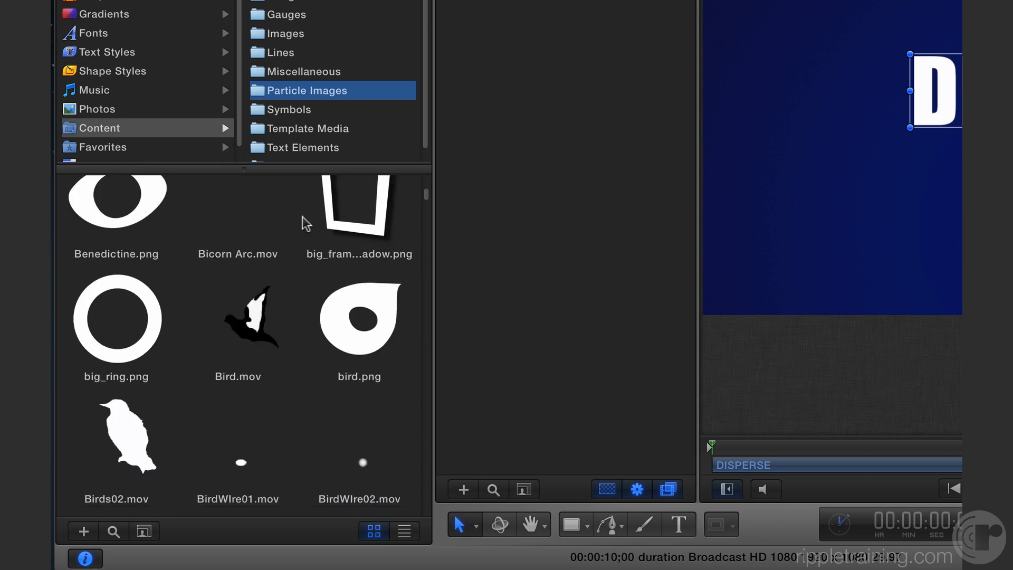
{"action": "scroll", "coordinate": [303, 218], "scroll_direction": "down", "scroll_amount": 8}
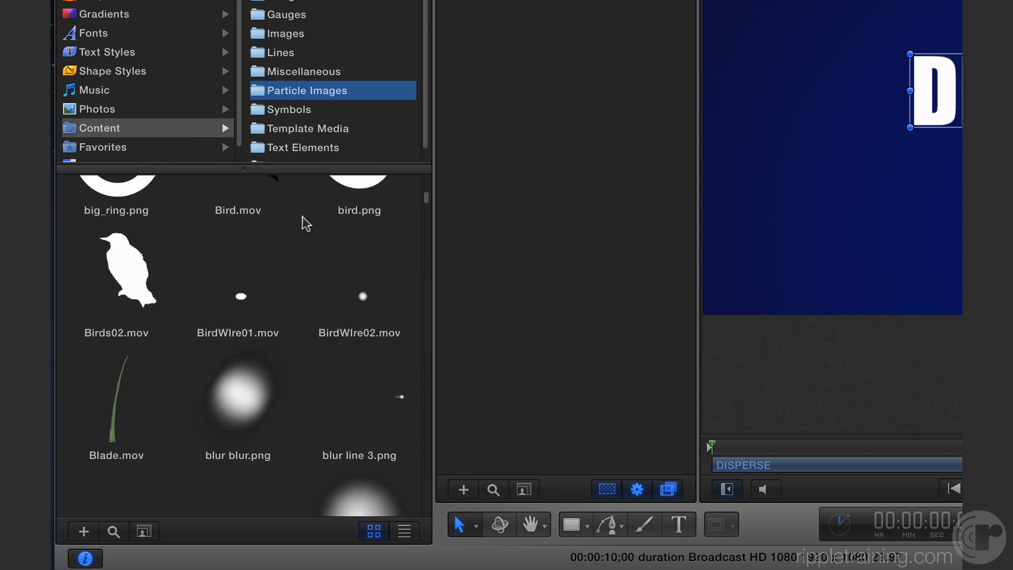
{"action": "scroll", "coordinate": [302, 216], "scroll_direction": "down", "scroll_amount": 12}
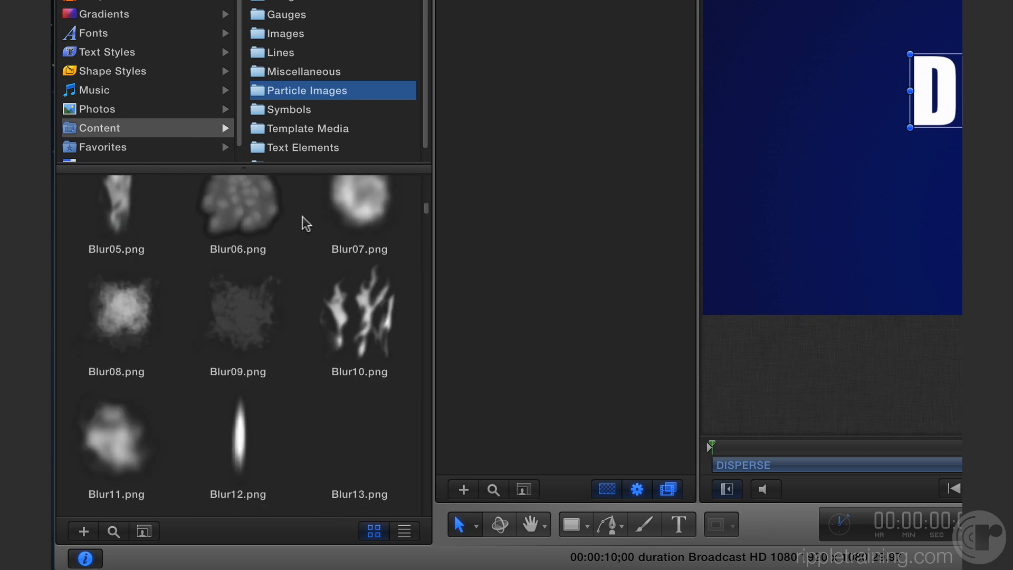
{"action": "scroll", "coordinate": [303, 238], "scroll_direction": "down", "scroll_amount": 16}
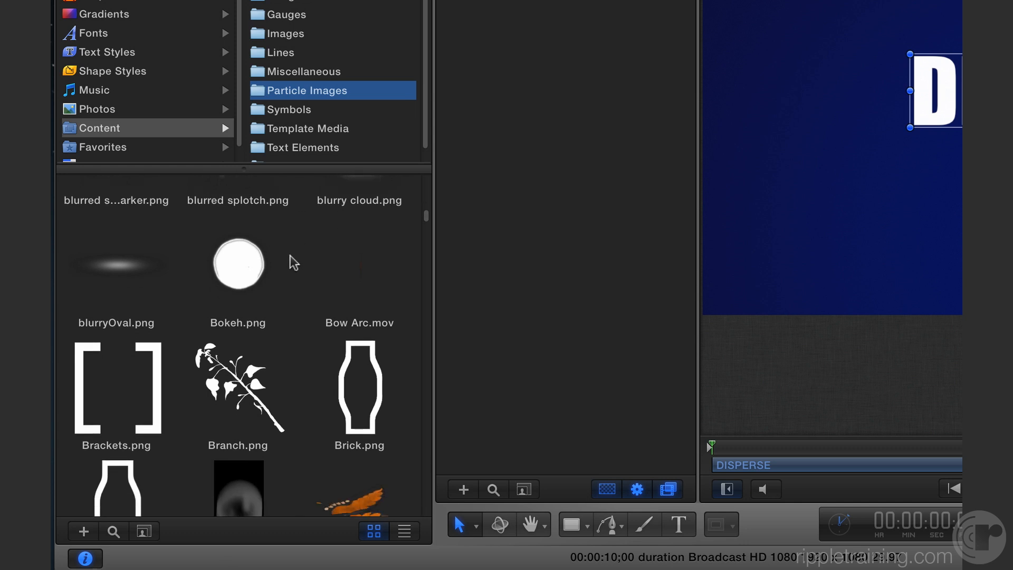
{"action": "scroll", "coordinate": [296, 259], "scroll_direction": "down", "scroll_amount": 16}
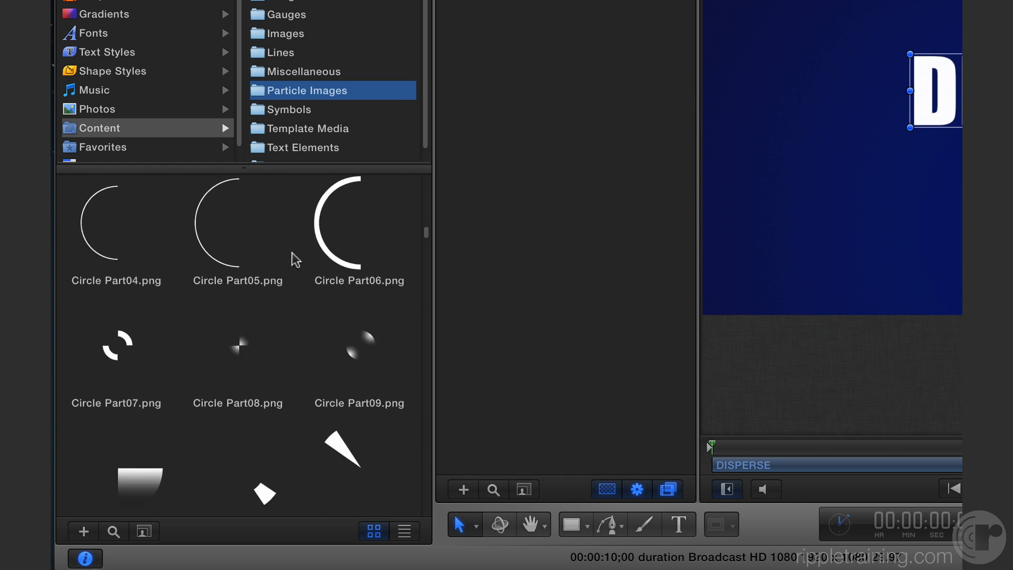
{"action": "scroll", "coordinate": [296, 259], "scroll_direction": "down", "scroll_amount": 16}
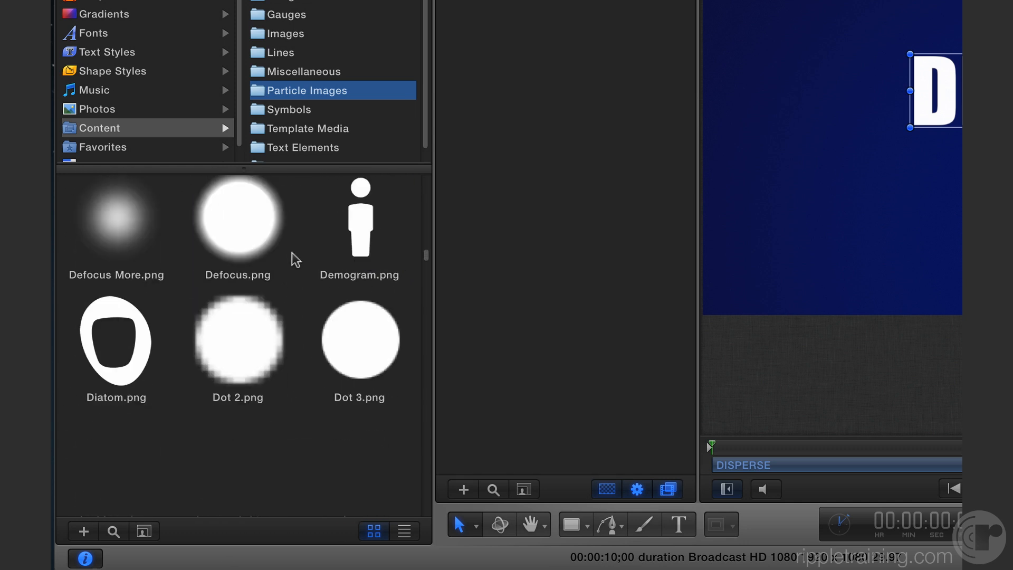
{"action": "scroll", "coordinate": [296, 259], "scroll_direction": "up", "scroll_amount": 2}
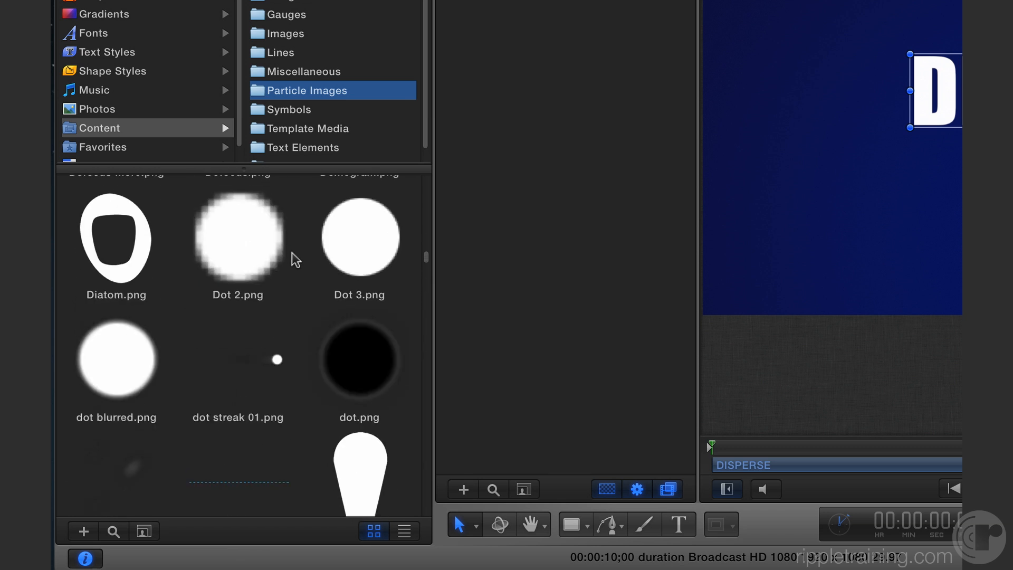
{"action": "left_click", "coordinate": [353, 244]}
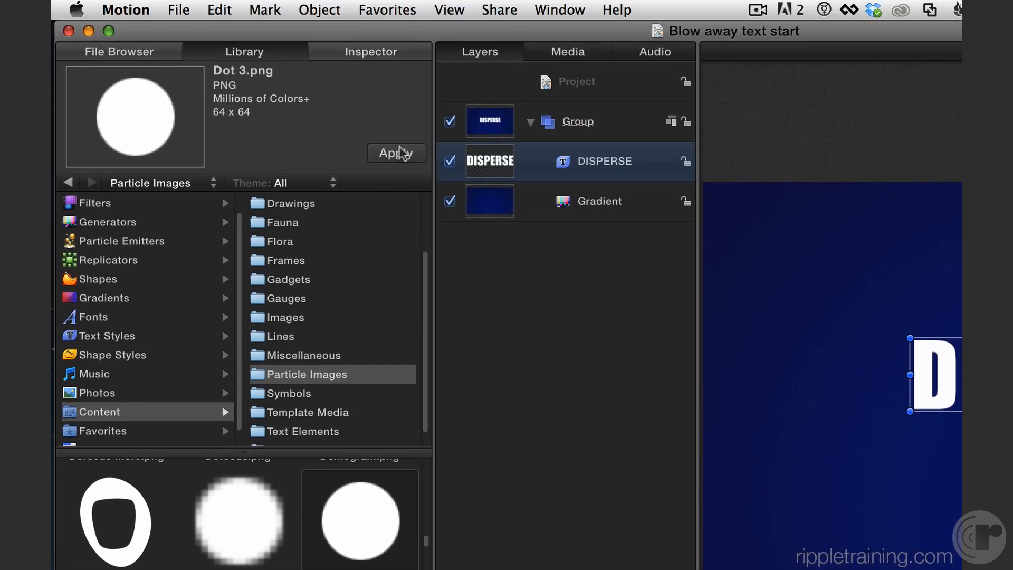
{"action": "left_click", "coordinate": [400, 153]}
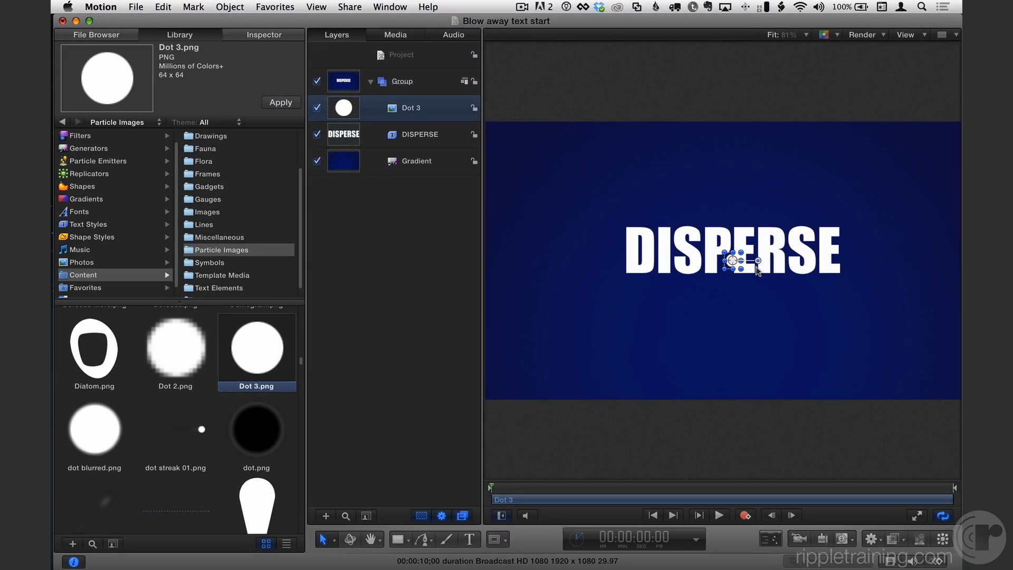
Create a replicator from the Dot 3 image layer
{"action": "left_click", "coordinate": [317, 134]}
{"action": "left_click", "coordinate": [317, 134]}
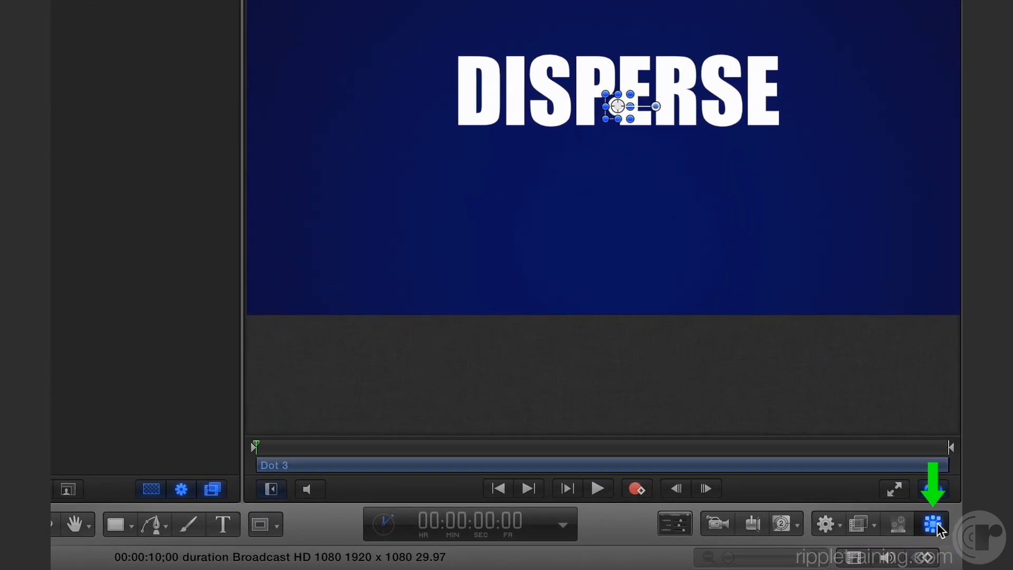
{"action": "left_click", "coordinate": [934, 524]}
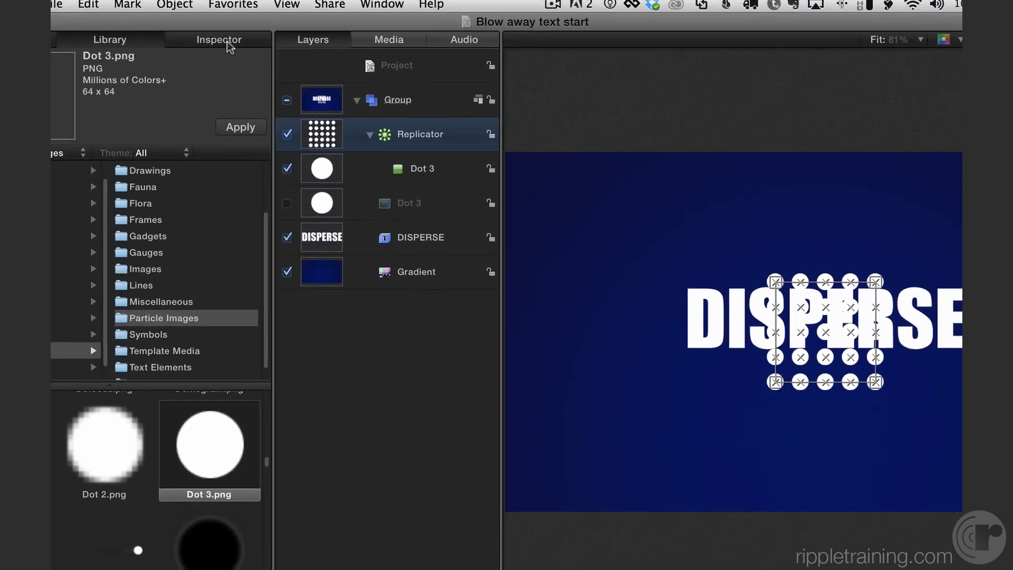
Set the replicator's shape to Image in its inspector settings
{"action": "left_click", "coordinate": [229, 44]}
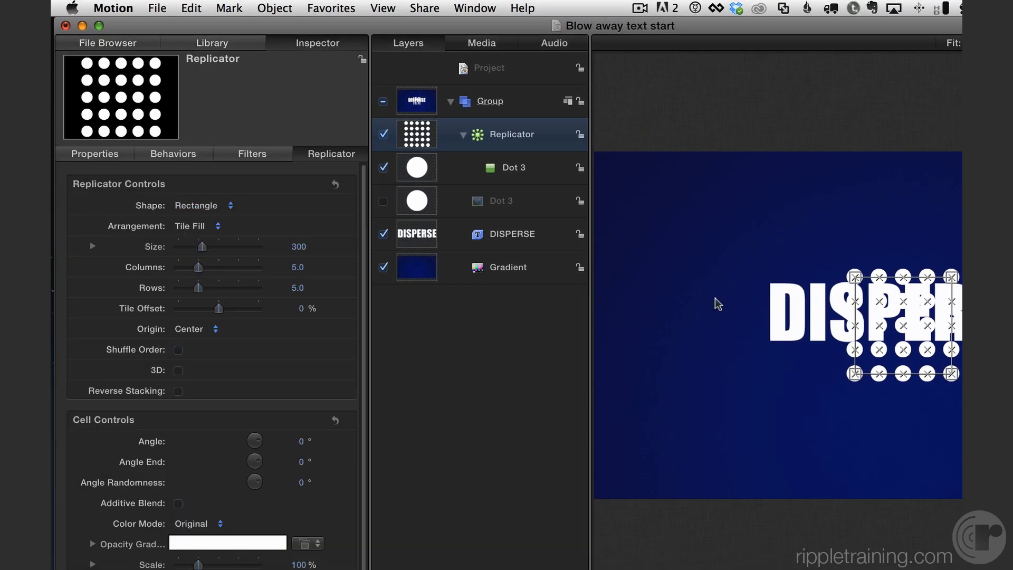
{"action": "left_click", "coordinate": [204, 210]}
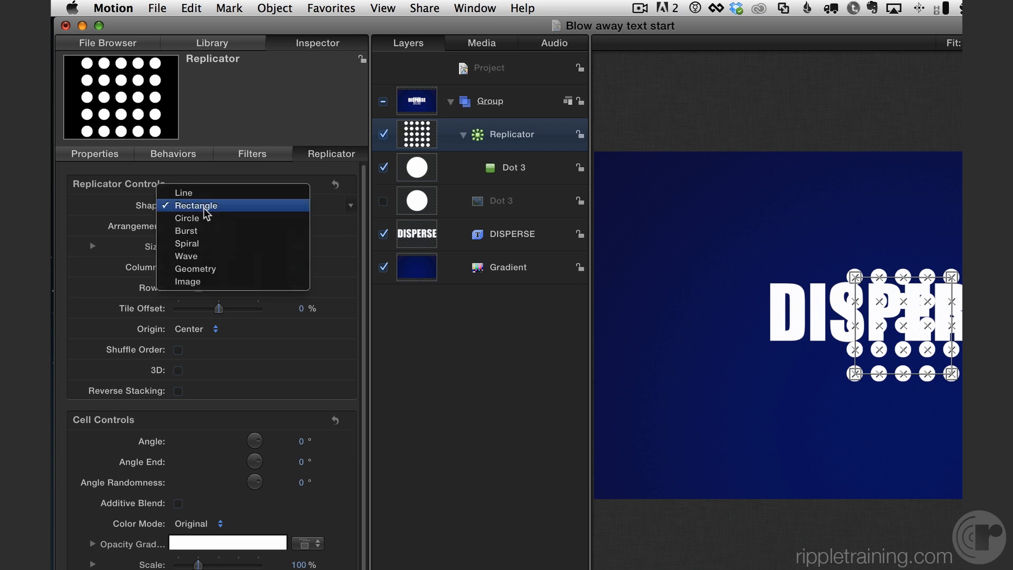
{"action": "left_click", "coordinate": [229, 282]}
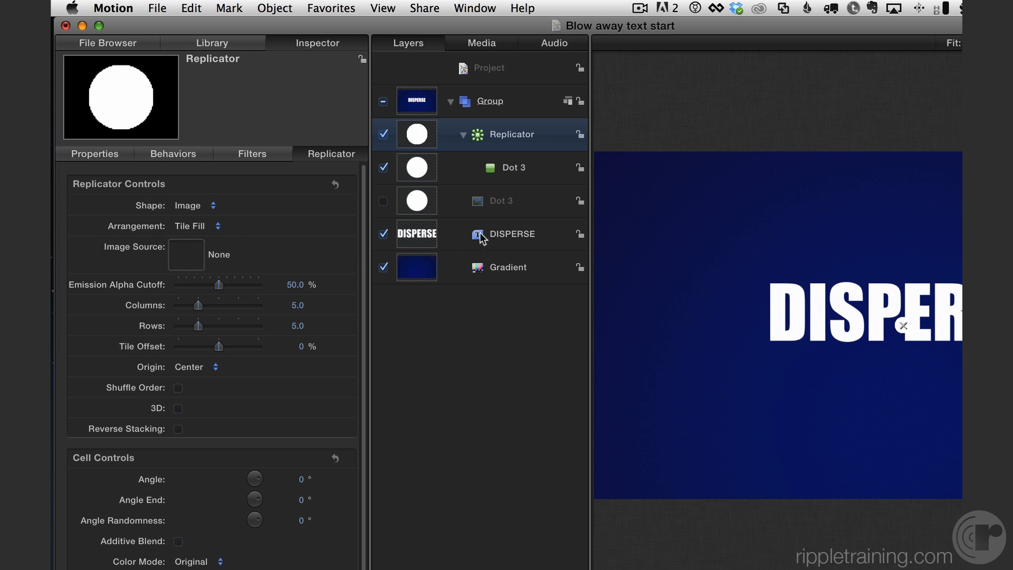
Use the DISPERSE text layer as the replicator's image source and hide the DISPERSE layer
{"action": "left_click_drag", "start_coordinate": [479, 233], "coordinate": [186, 252]}
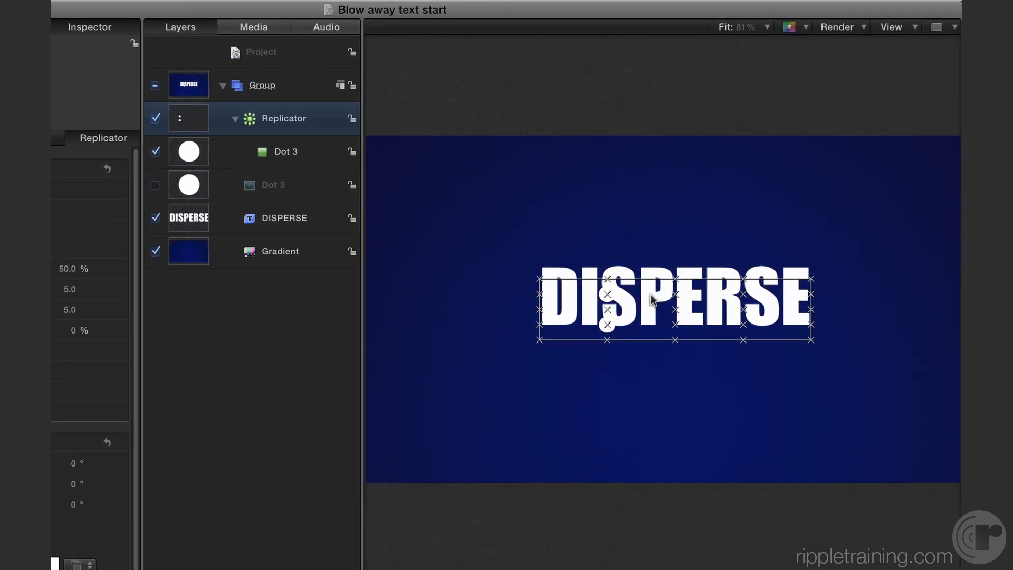
{"action": "left_click_drag", "start_coordinate": [606, 297], "coordinate": [606, 278]}
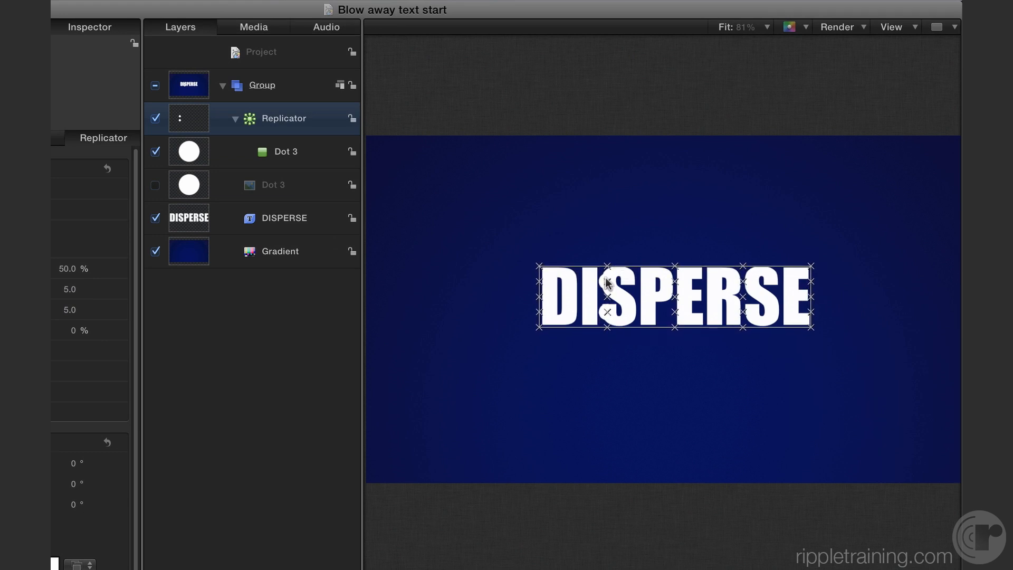
{"action": "left_click", "coordinate": [156, 218]}
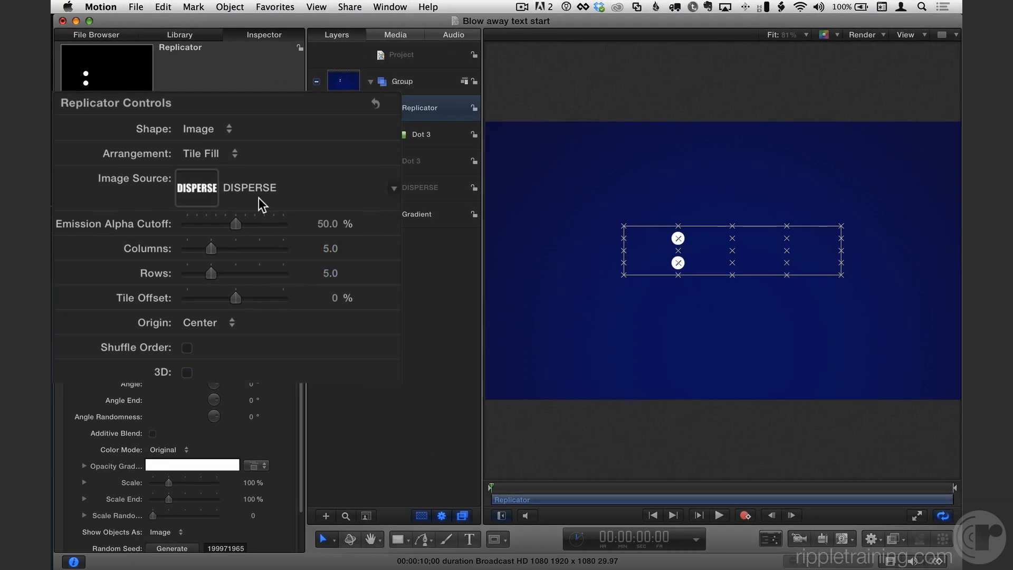
Set the replicator's arrangement to Random Fill and raise its points to about 794
{"action": "left_click", "coordinate": [217, 152]}
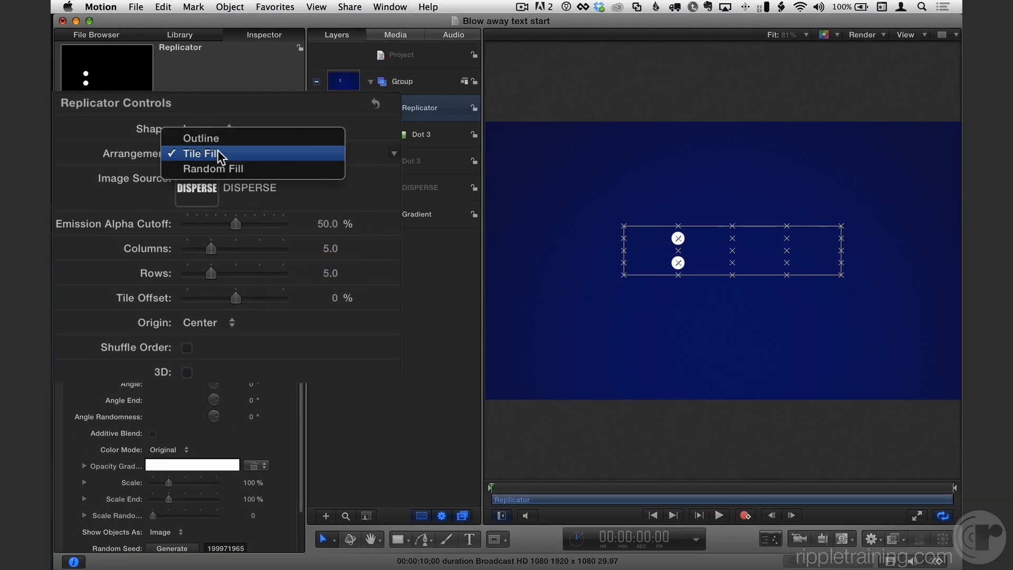
{"action": "left_click", "coordinate": [221, 168]}
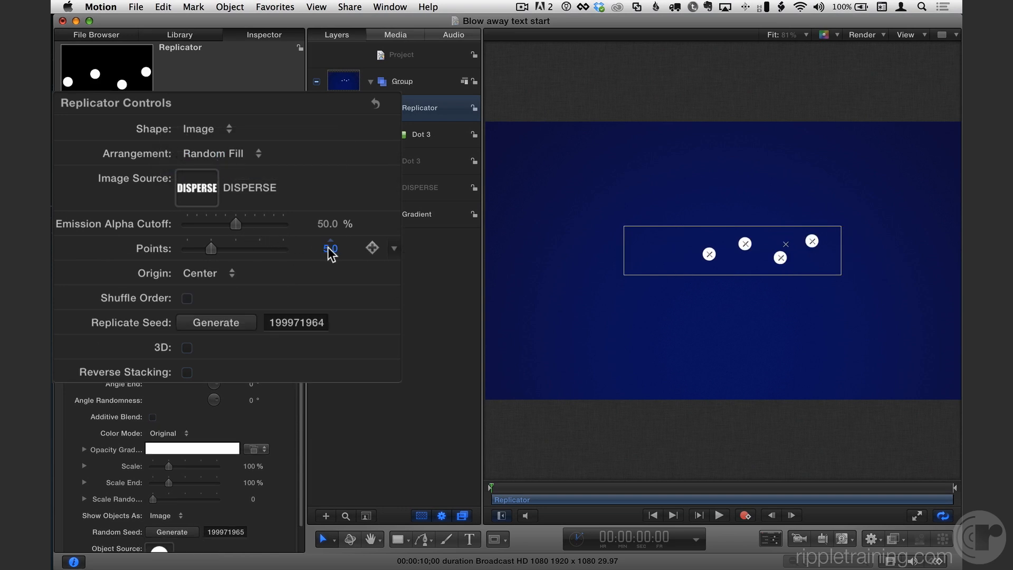
{"action": "left_click_drag", "start_coordinate": [331, 252], "coordinate": [469, 253]}
{"action": "left_click_drag", "start_coordinate": [325, 248], "coordinate": [327, 249]}
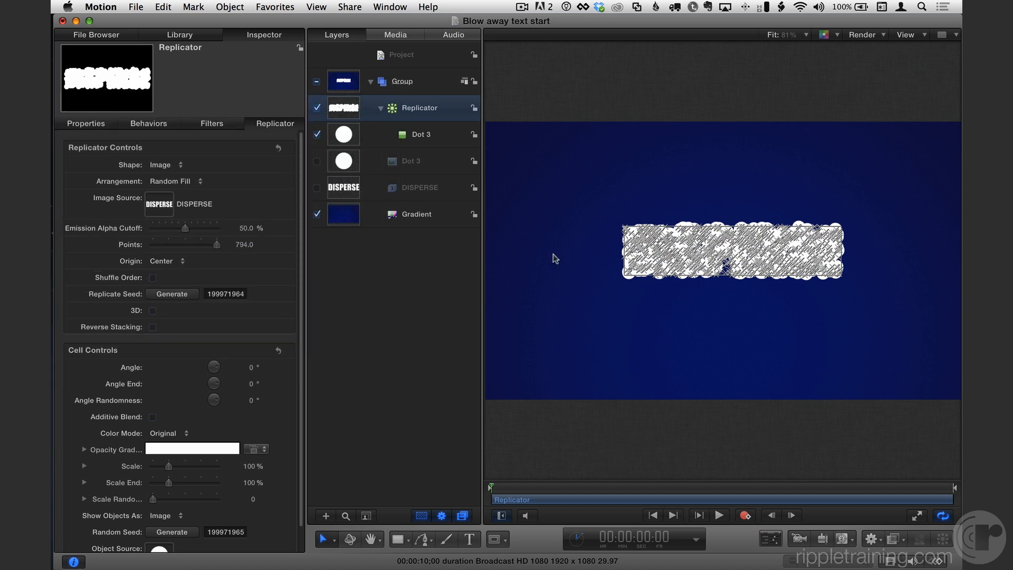
Hide the canvas overlays and reduce the replicator cells' scale to 16%
{"action": "scroll", "coordinate": [194, 372], "scroll_direction": "down", "scroll_amount": 2}
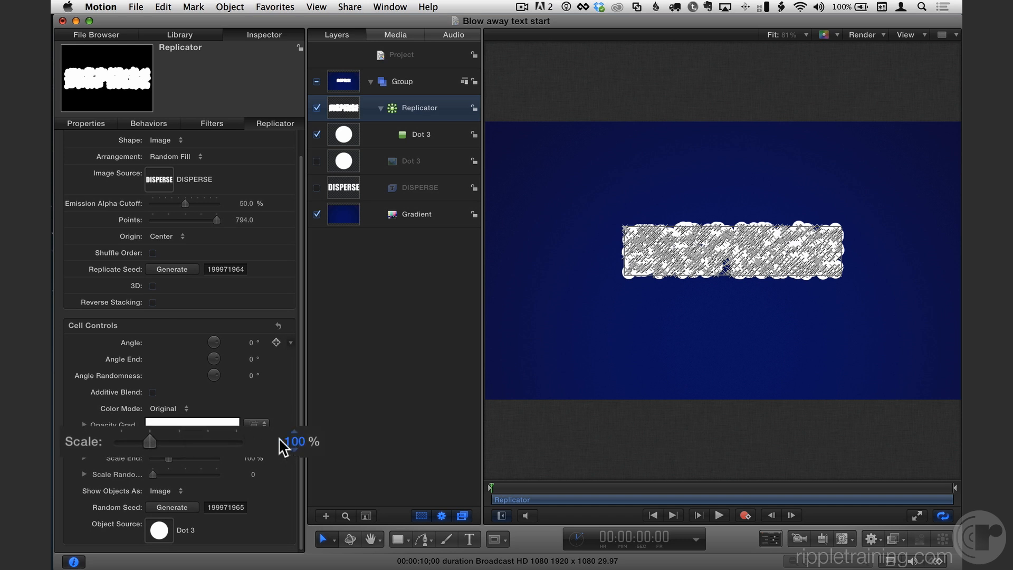
{"action": "left_click_drag", "start_coordinate": [140, 440], "coordinate": [125, 439]}
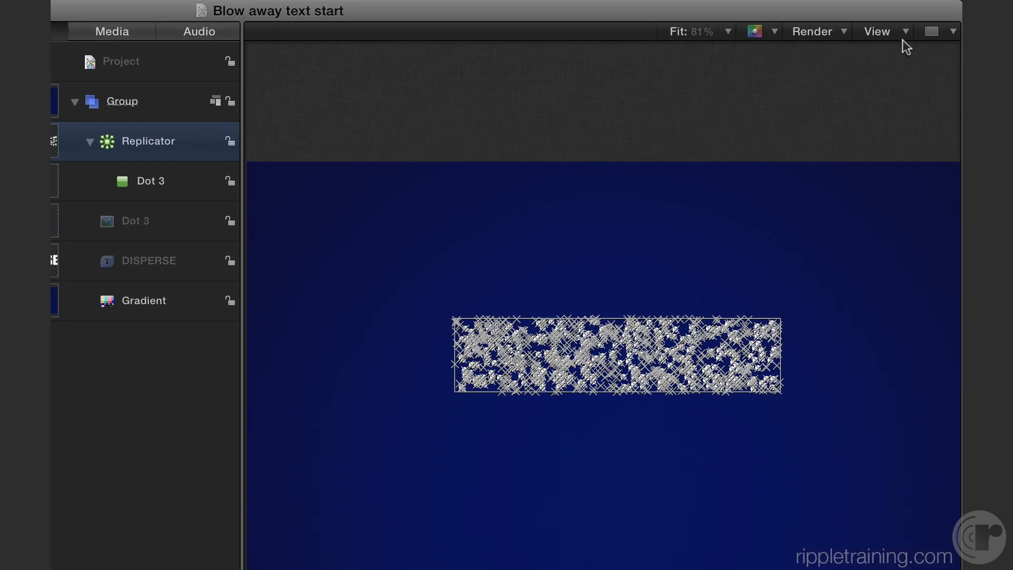
{"action": "left_click", "coordinate": [887, 37]}
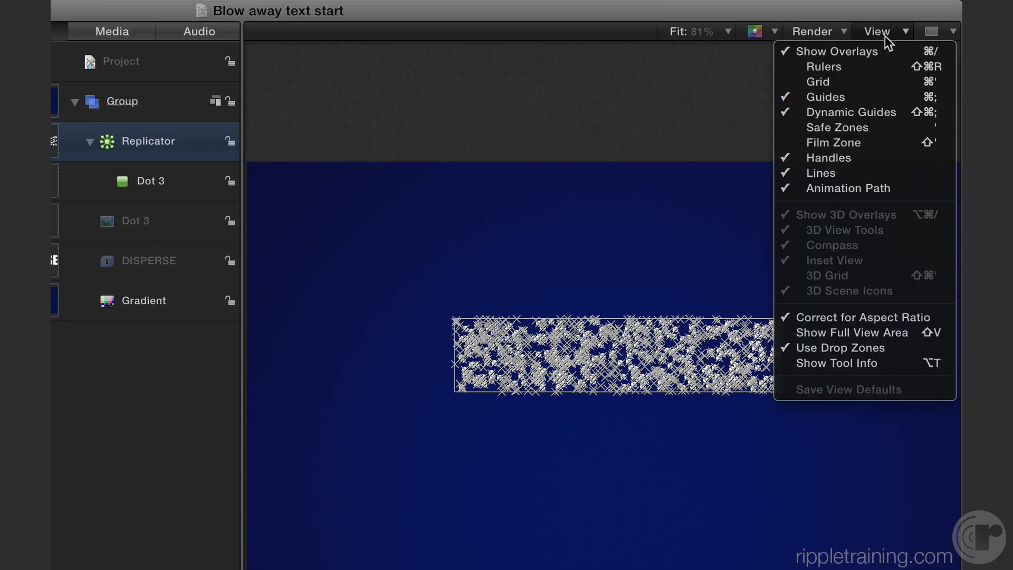
{"action": "left_click", "coordinate": [917, 51]}
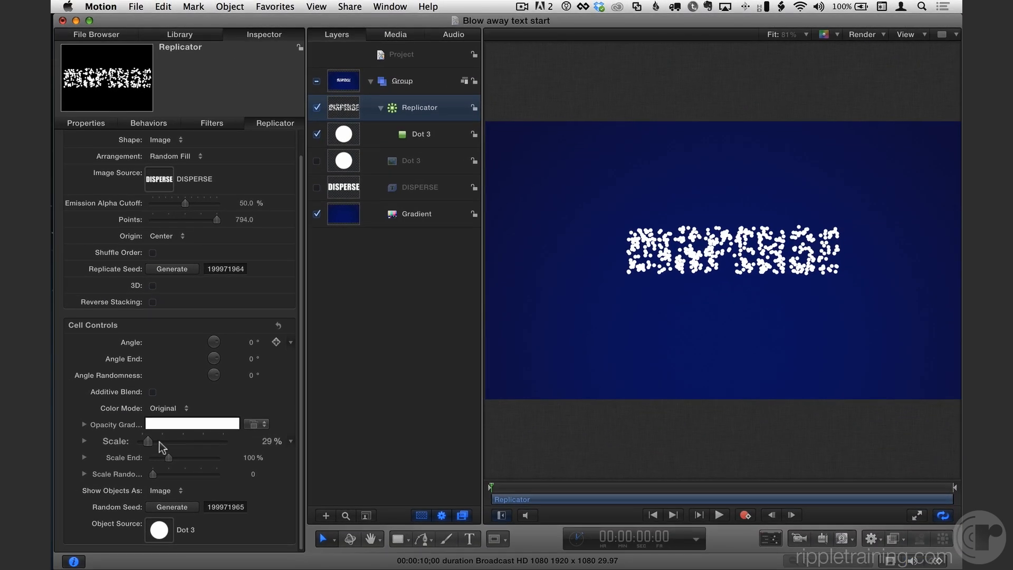
{"action": "left_click_drag", "start_coordinate": [158, 441], "coordinate": [125, 446]}
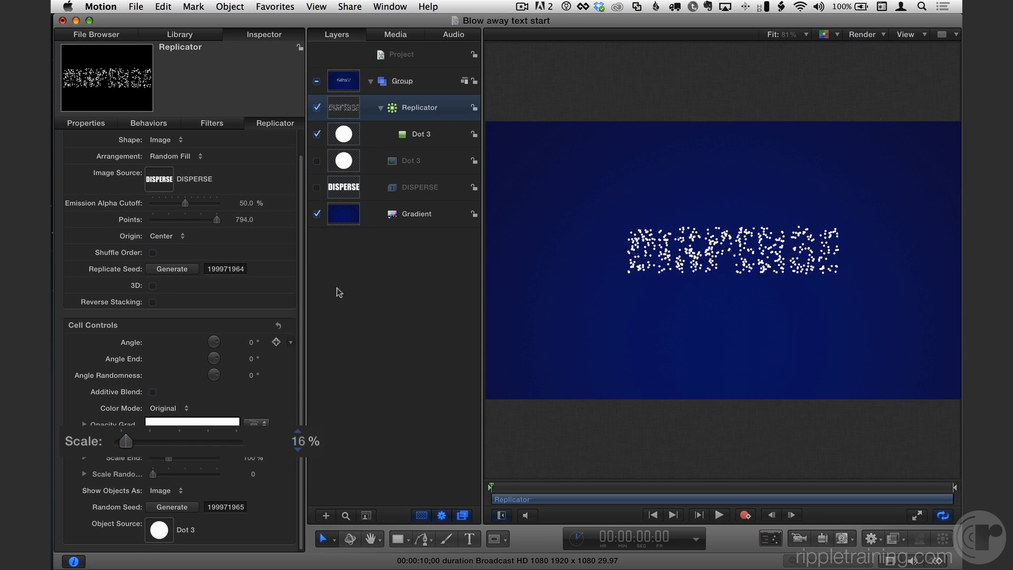
Set the emission alpha cutoff to 1%
{"action": "scroll", "coordinate": [248, 277], "scroll_direction": "up", "scroll_amount": 2}
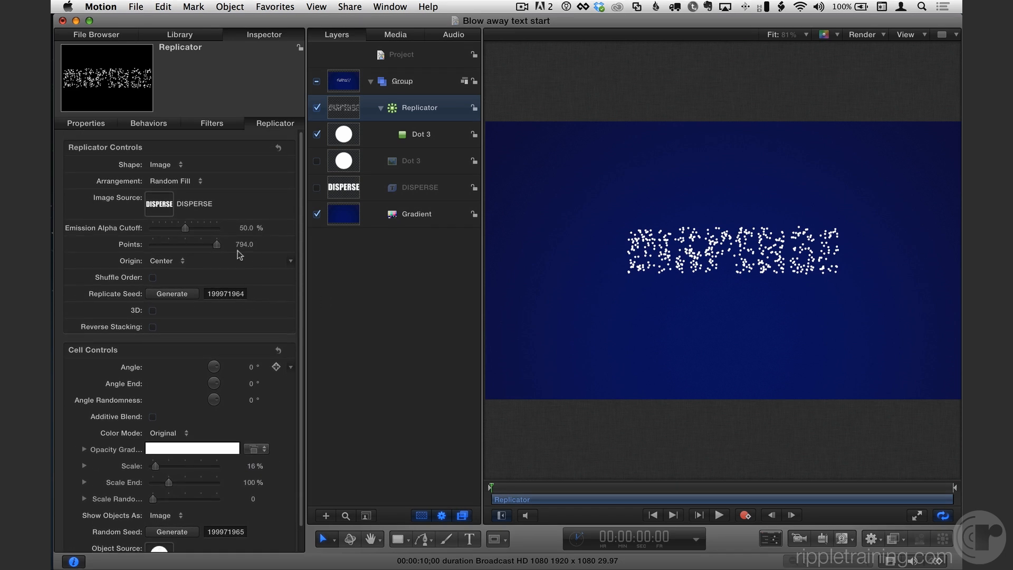
{"action": "left_click_drag", "start_coordinate": [185, 228], "coordinate": [208, 226]}
{"action": "left_click", "coordinate": [321, 225]}
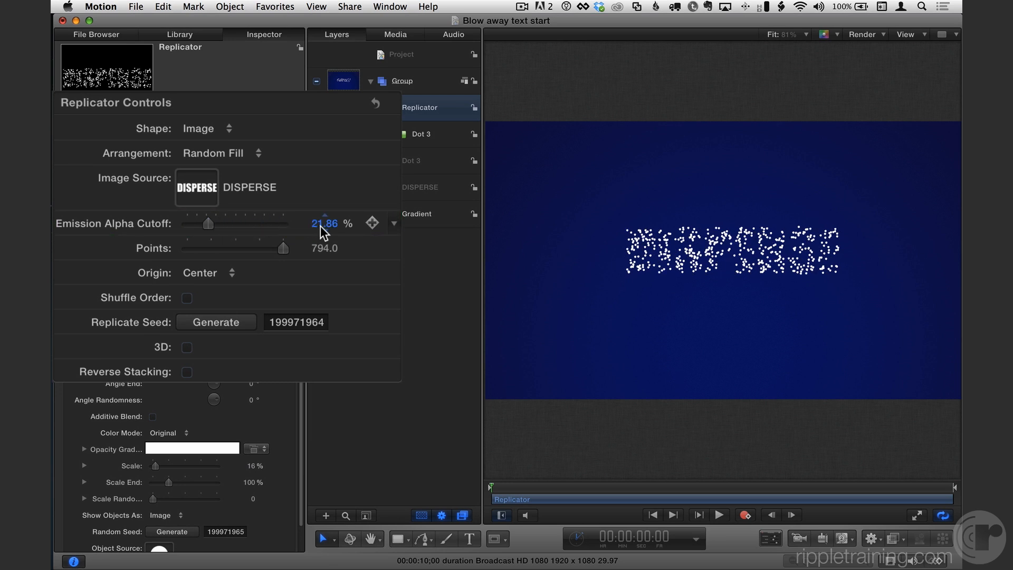
{"action": "type", "text": "1"}
{"action": "key", "text": "Return"}
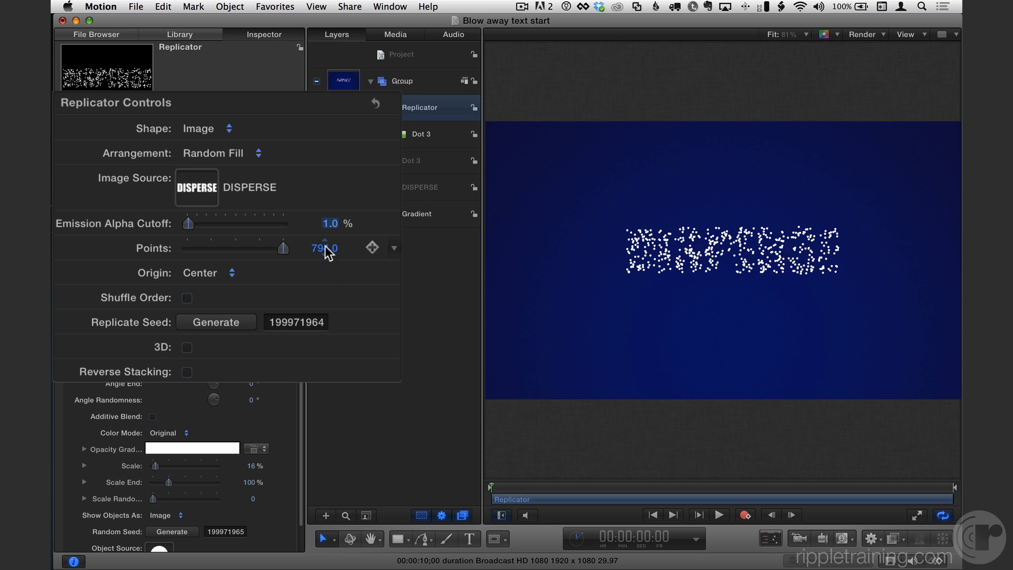
Raise the replicator's points to 3000
{"action": "left_click_drag", "start_coordinate": [324, 249], "coordinate": [426, 248]}
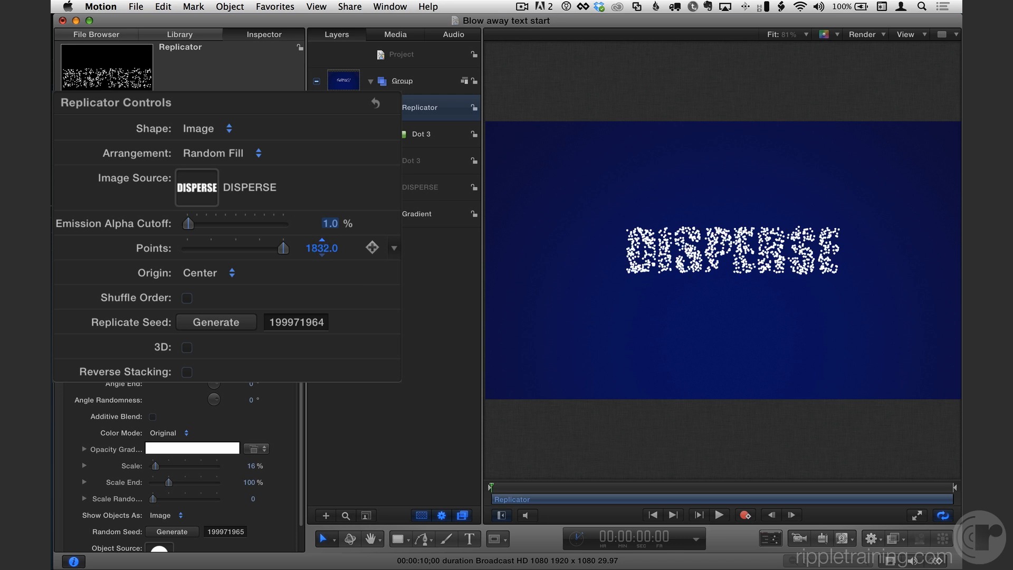
{"action": "mouse_move", "coordinate": [322, 248]}
{"action": "left_mouse_down"}
{"action": "mouse_move", "coordinate": [312, 253]}
{"action": "mouse_move", "coordinate": [332, 248]}
{"action": "left_mouse_up"}
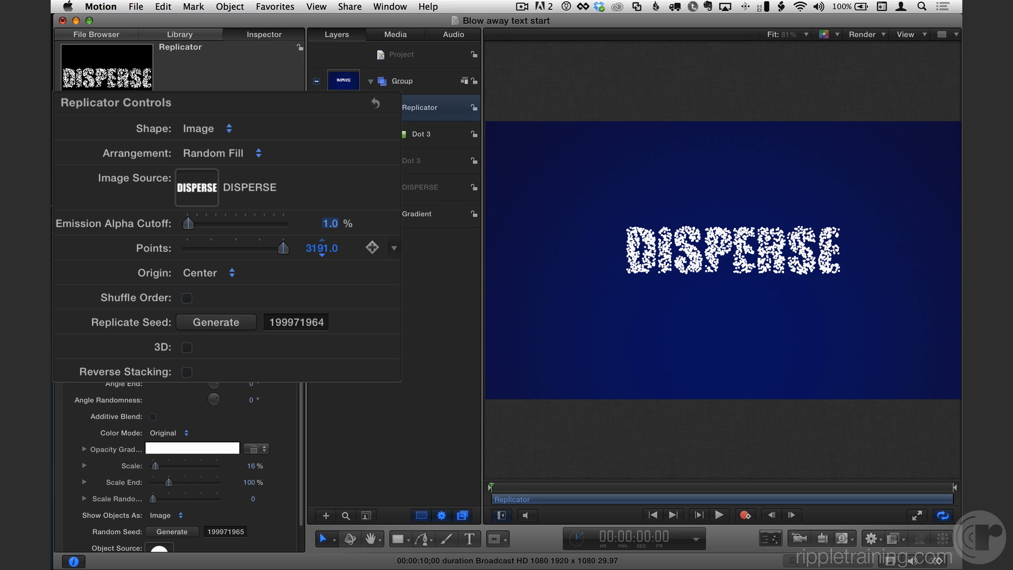
{"action": "left_click", "coordinate": [322, 248]}
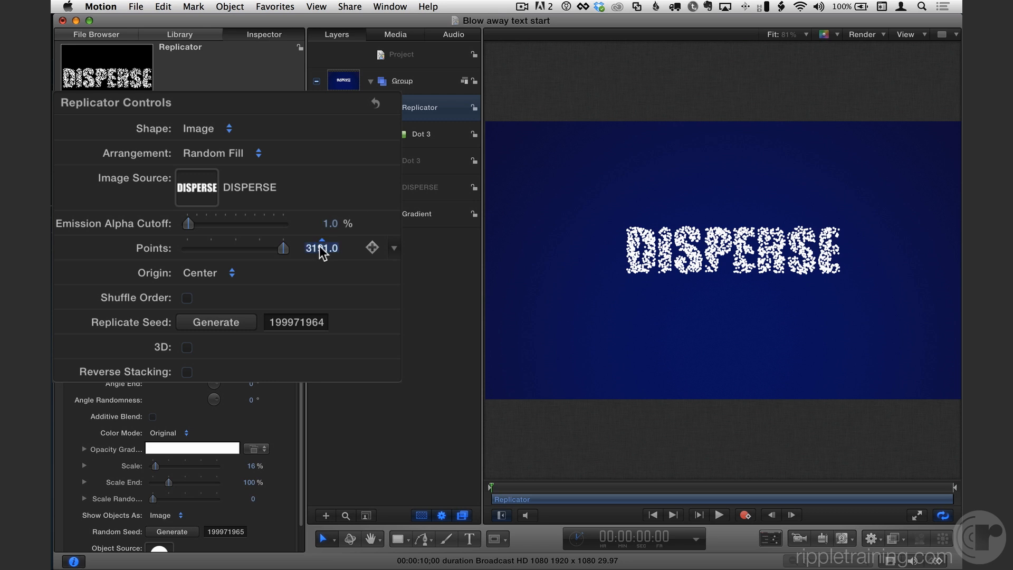
{"action": "type", "text": "3000"}
{"action": "key", "text": "Return"}
{"action": "left_click_drag", "start_coordinate": [508, 486], "coordinate": [465, 503]}
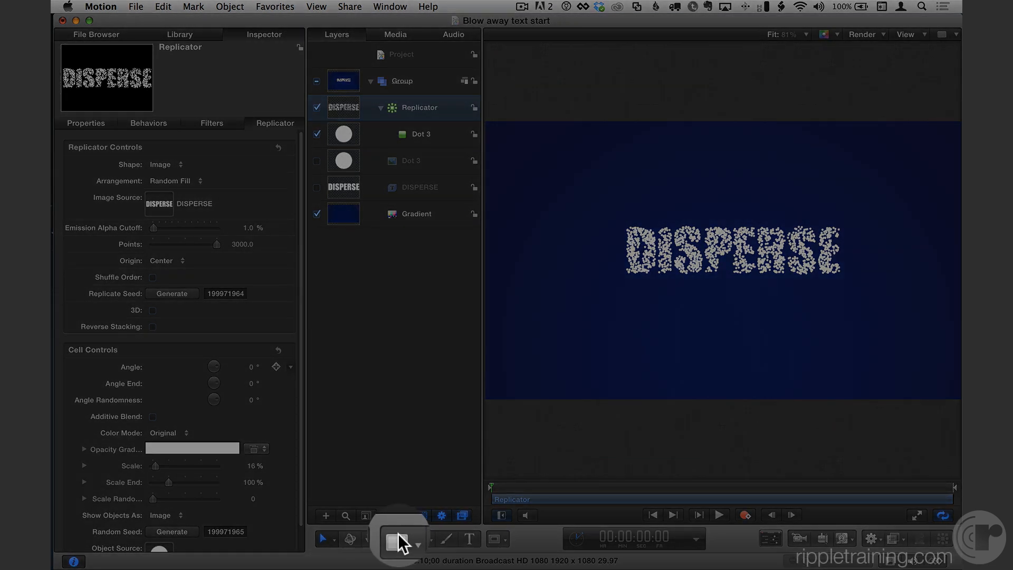
Draw a small rectangle to the left of the DISPERSE text and hide the rectangle layer
{"action": "left_click", "coordinate": [398, 539]}
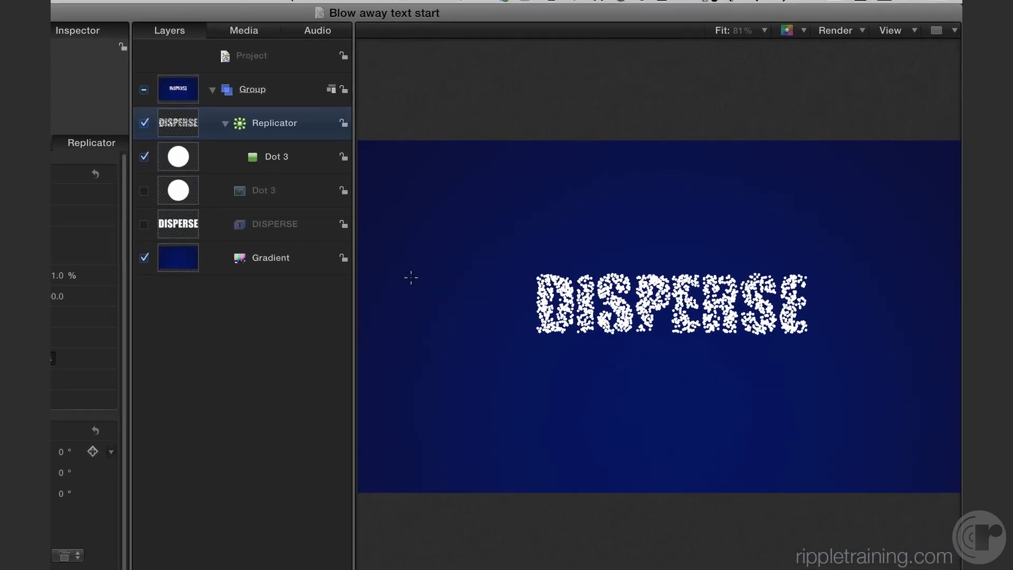
{"action": "left_click_drag", "start_coordinate": [530, 230], "coordinate": [583, 268]}
{"action": "left_click_drag", "start_coordinate": [438, 351], "coordinate": [417, 346]}
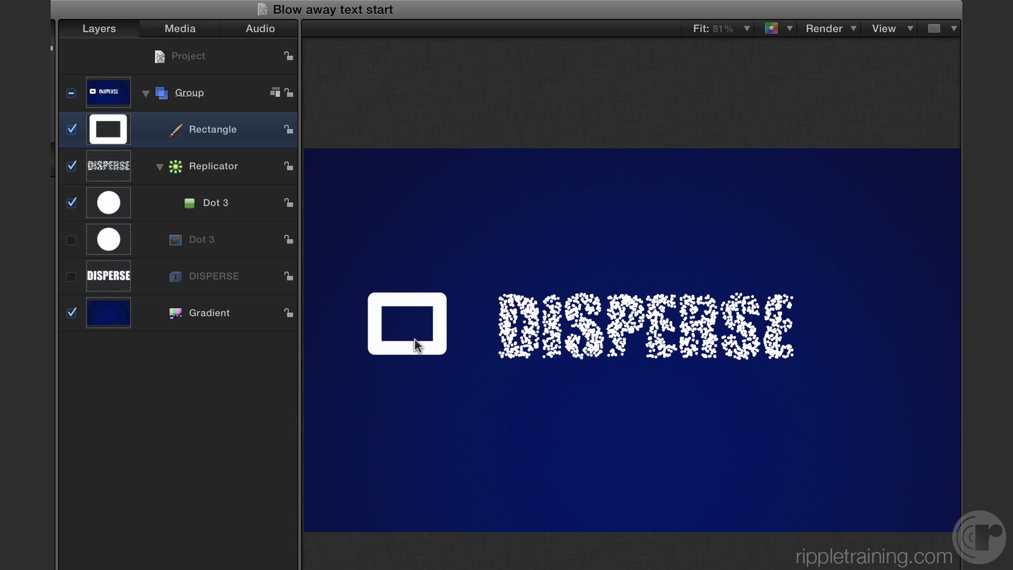
{"action": "left_click", "coordinate": [71, 129]}
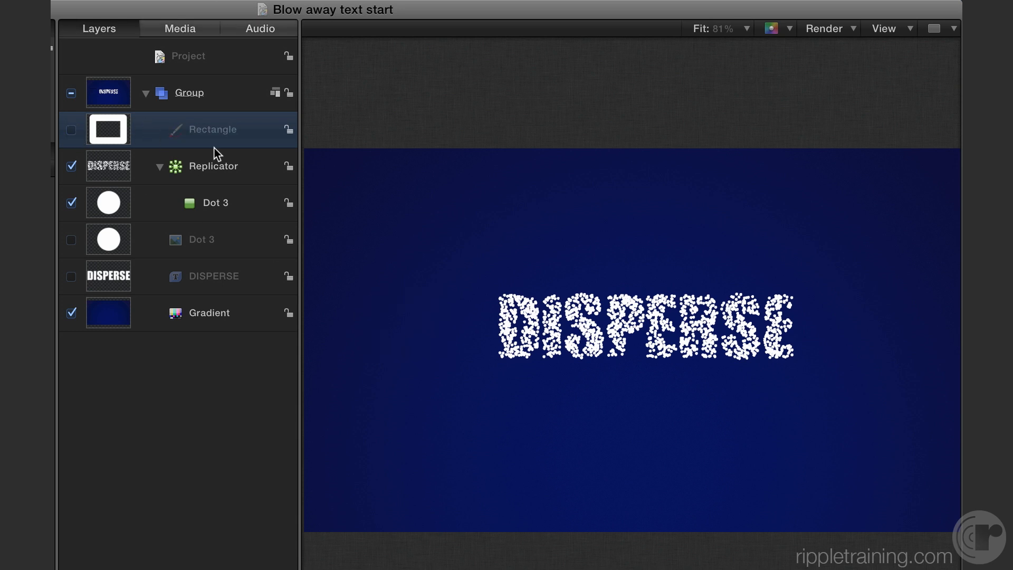
Turn the canvas overlays back on
{"action": "left_click", "coordinate": [912, 29]}
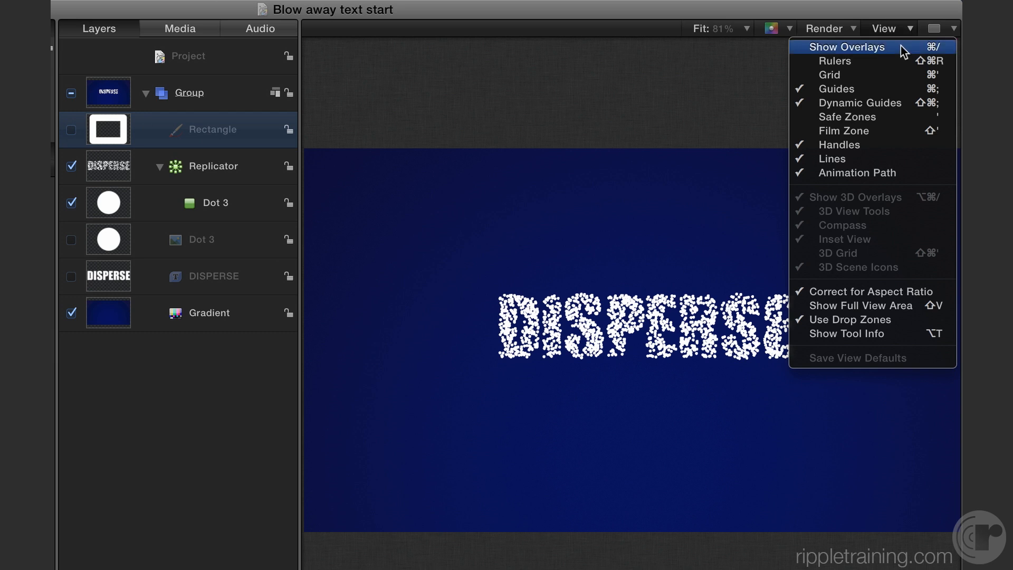
{"action": "left_click", "coordinate": [905, 49]}
{"action": "left_click_drag", "start_coordinate": [402, 318], "coordinate": [393, 320]}
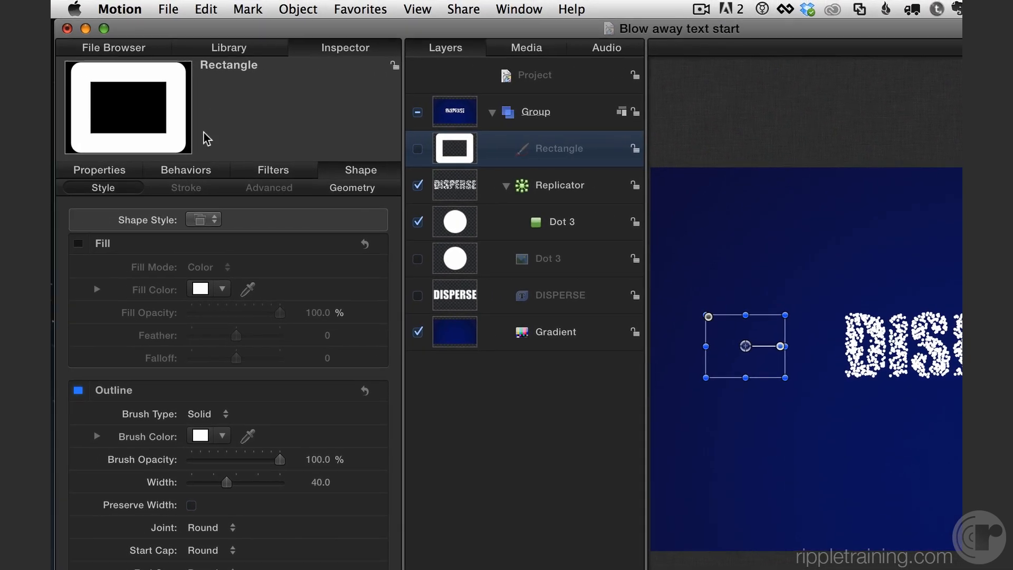
Apply the Repel simulation behavior from the Library's Behaviors to the Rectangle layer
{"action": "left_click", "coordinate": [232, 47]}
{"action": "left_click", "coordinate": [119, 205]}
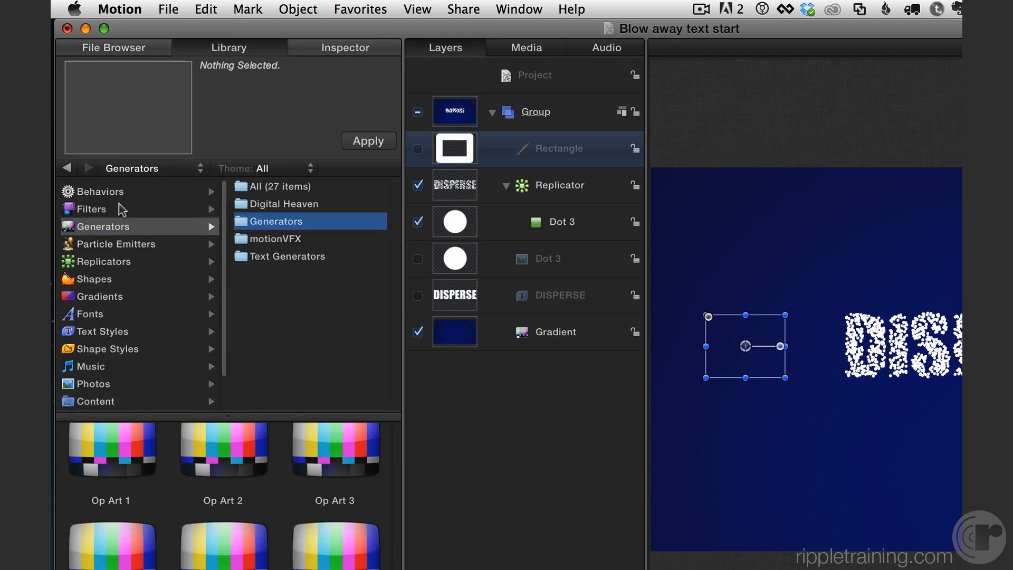
{"action": "left_click", "coordinate": [99, 185]}
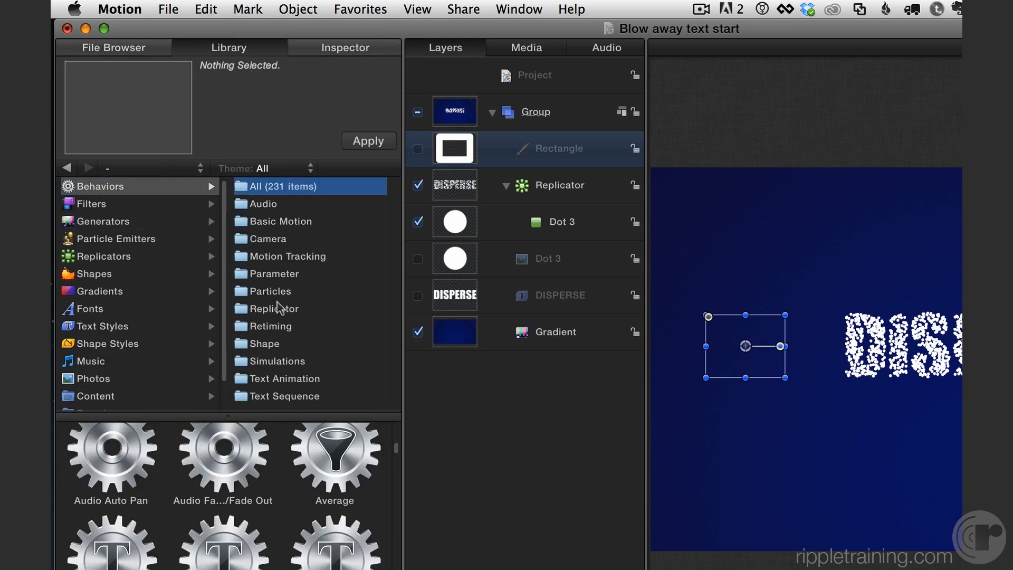
{"action": "left_click", "coordinate": [284, 360]}
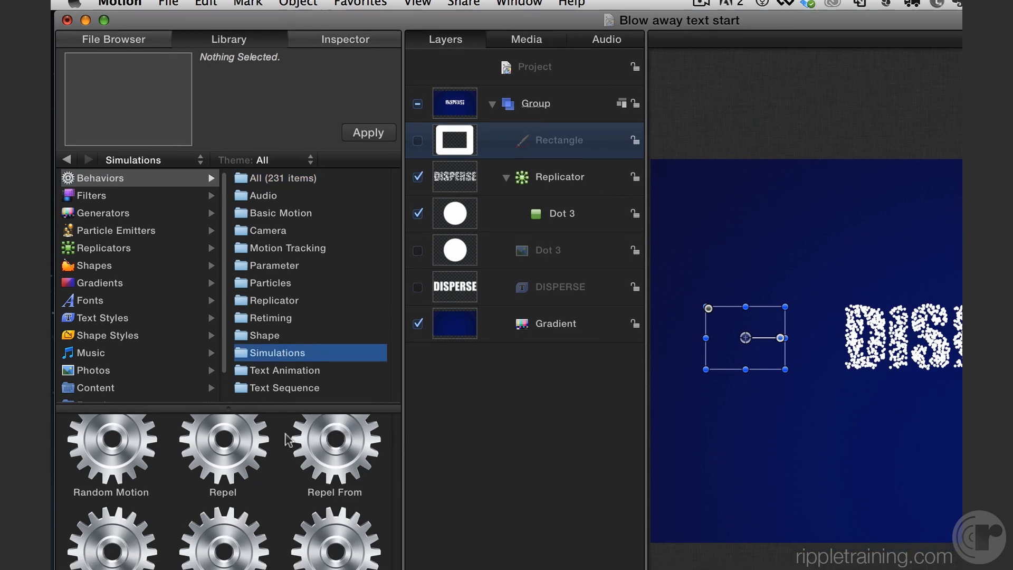
{"action": "scroll", "coordinate": [205, 454], "scroll_direction": "up", "scroll_amount": 3}
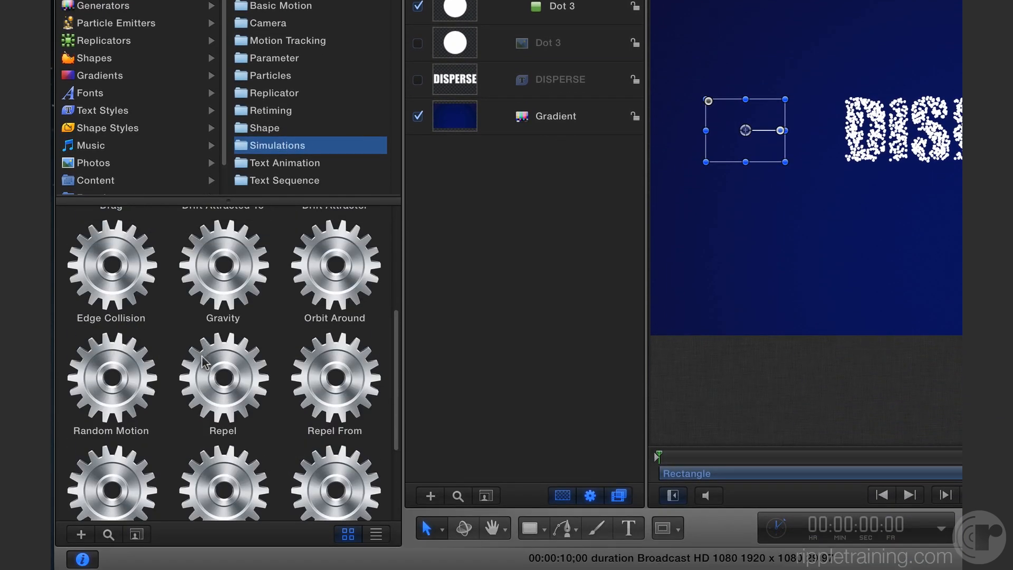
{"action": "left_click_drag", "start_coordinate": [205, 367], "coordinate": [544, 0]}
{"action": "left_click_drag", "start_coordinate": [198, 127], "coordinate": [199, 126]}
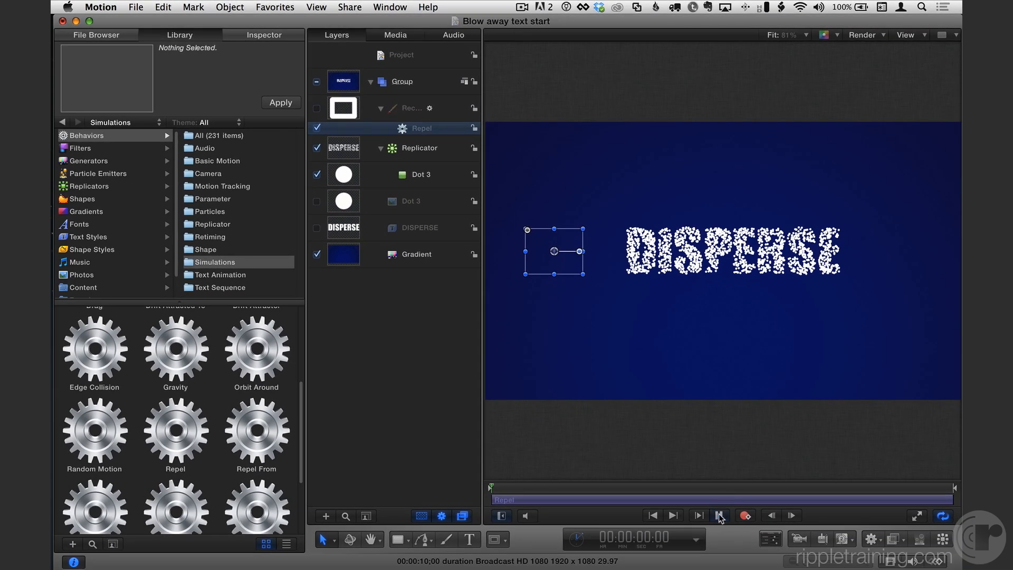
Play the animation to preview the repel effect and return to the start
{"action": "left_click", "coordinate": [719, 516]}
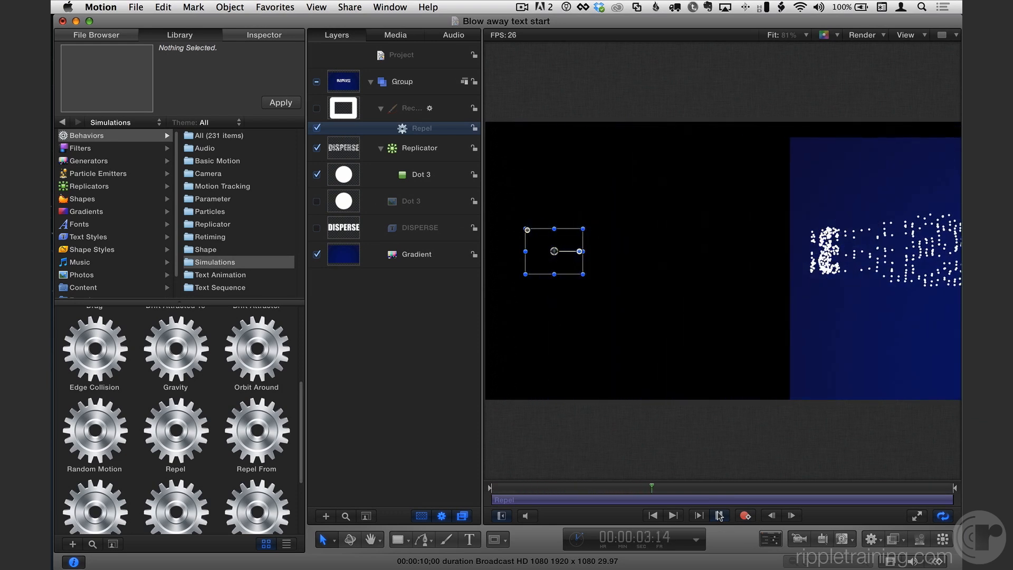
{"action": "left_click", "coordinate": [718, 514]}
{"action": "left_click_drag", "start_coordinate": [601, 488], "coordinate": [446, 486]}
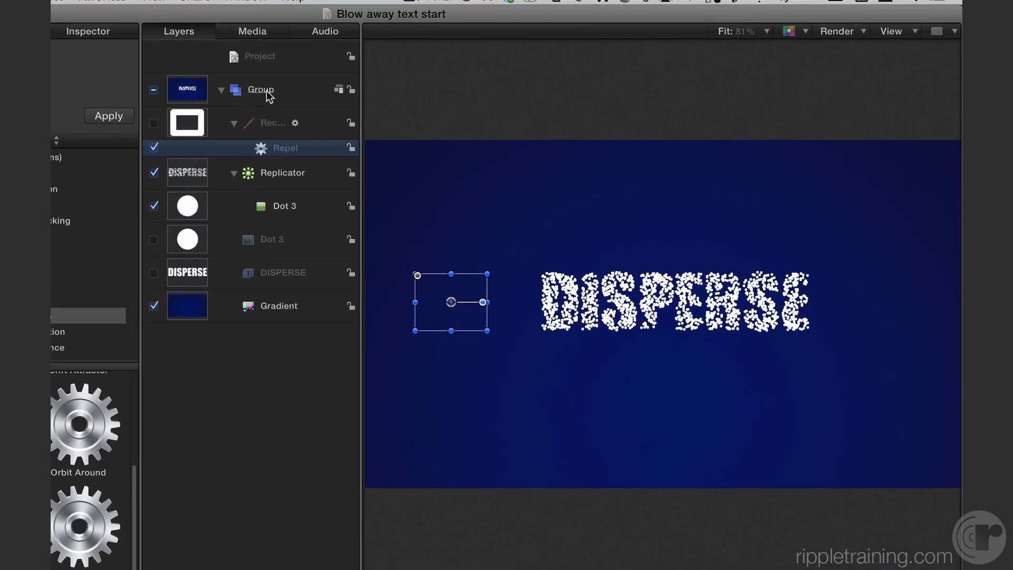
Create a new group beneath Group and move the Gradient layer into it
{"action": "left_click", "coordinate": [404, 83]}
{"action": "key", "text": "super+shift+n"}
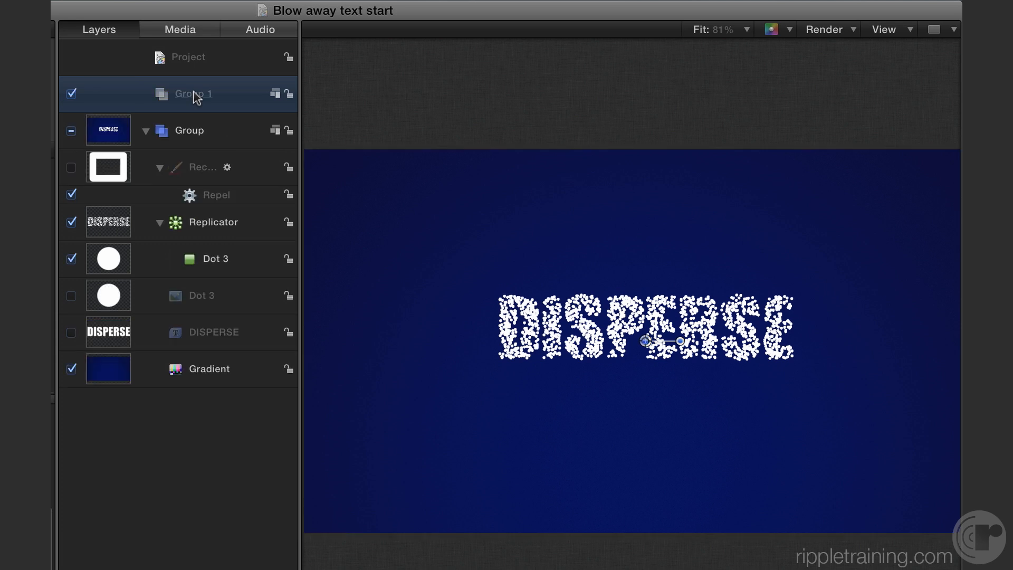
{"action": "key", "text": "super+shift+bracketleft"}
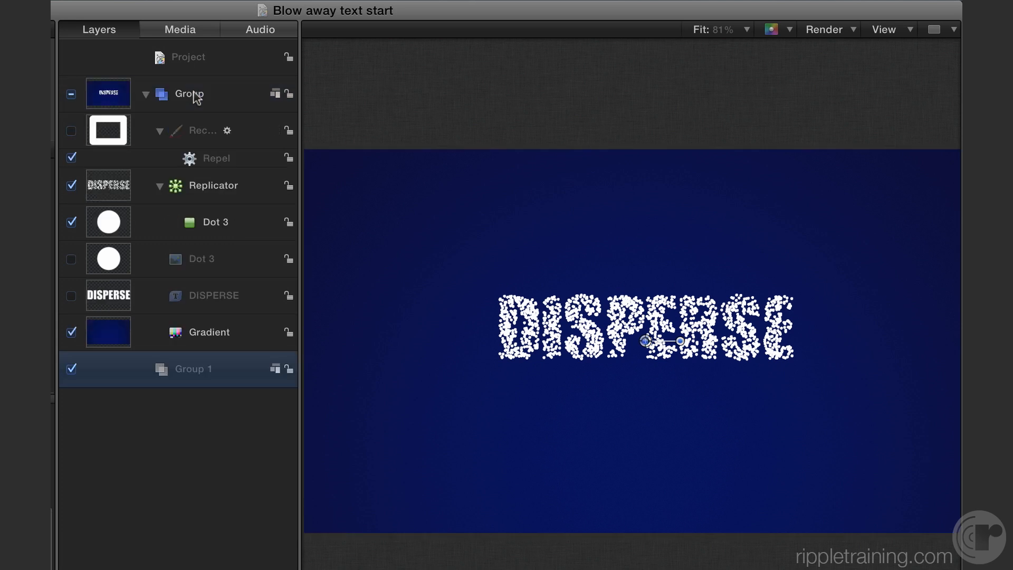
{"action": "left_click_drag", "start_coordinate": [177, 326], "coordinate": [165, 369]}
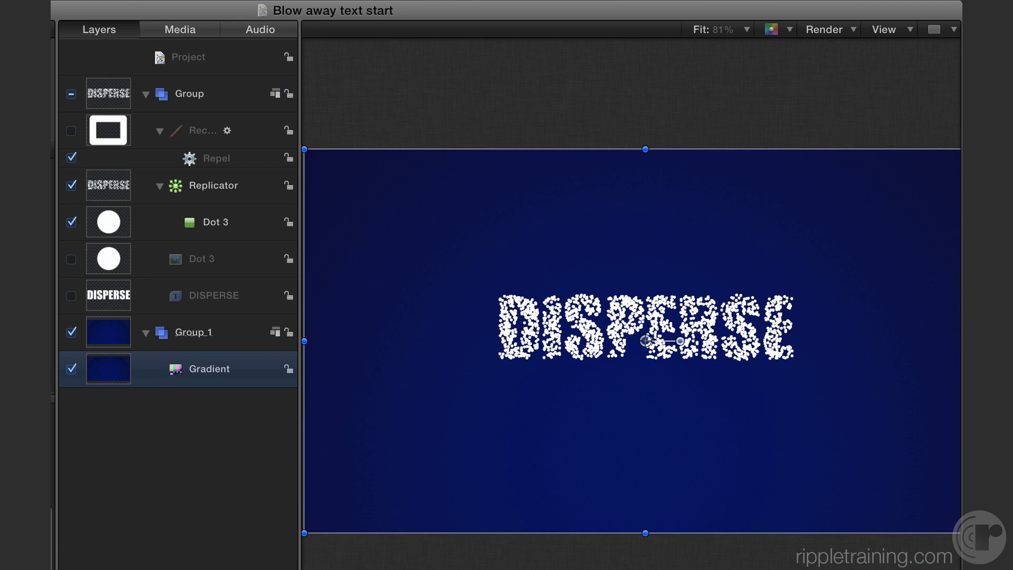
{"action": "key", "text": "space"}
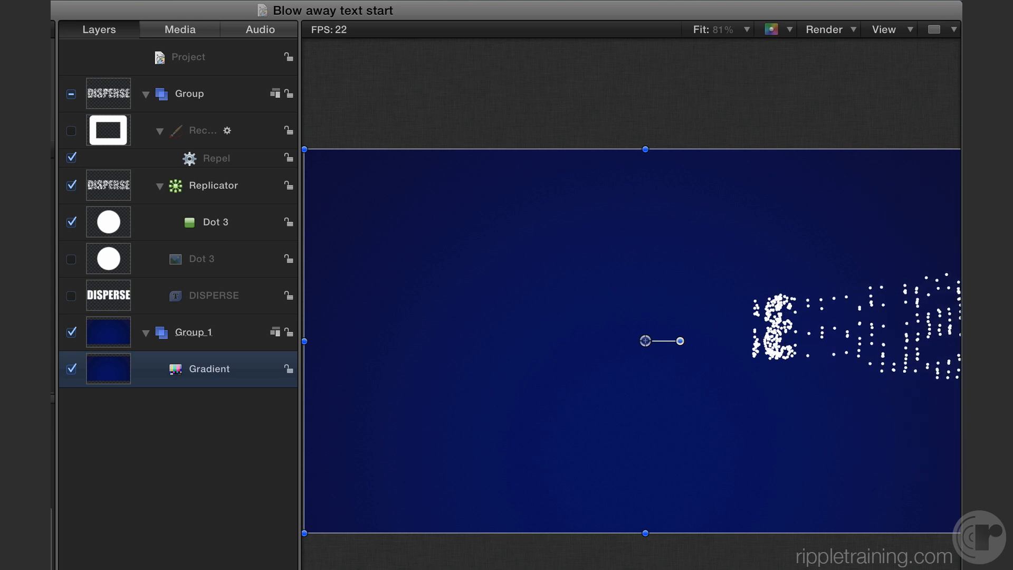
{"action": "key", "text": "space"}
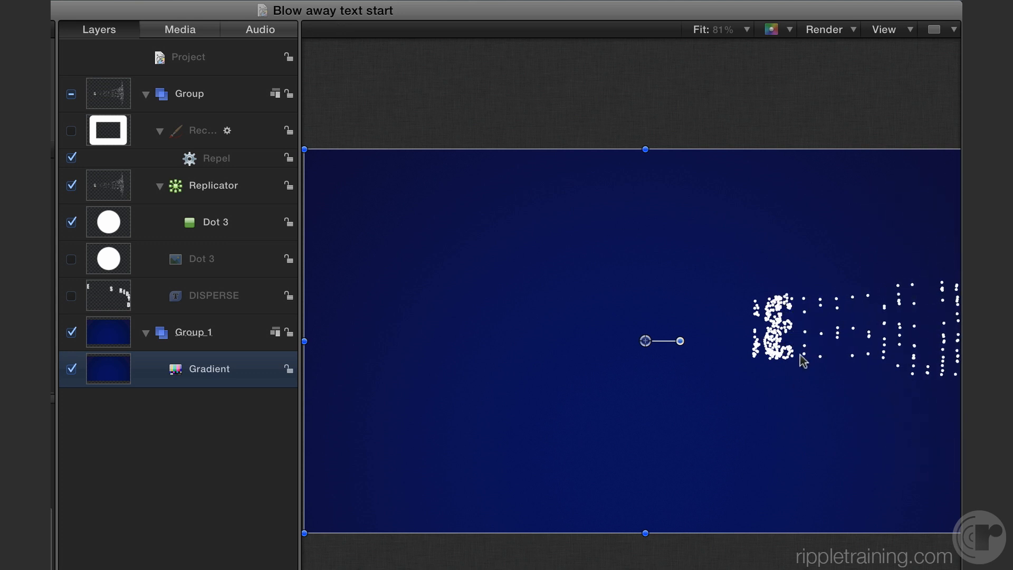
Set the Repel behavior's influence to 500
{"action": "left_click", "coordinate": [217, 158]}
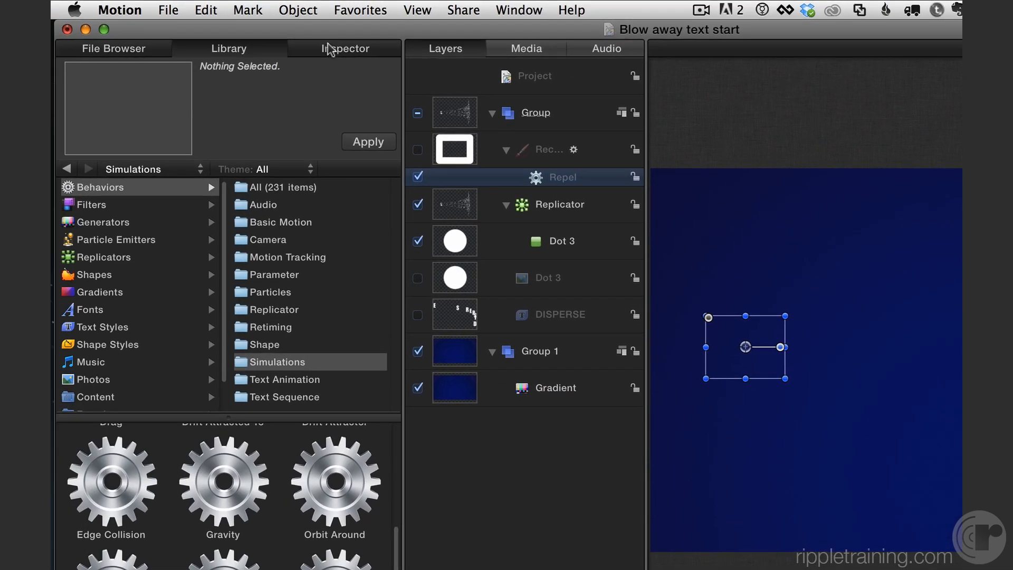
{"action": "left_click", "coordinate": [329, 50]}
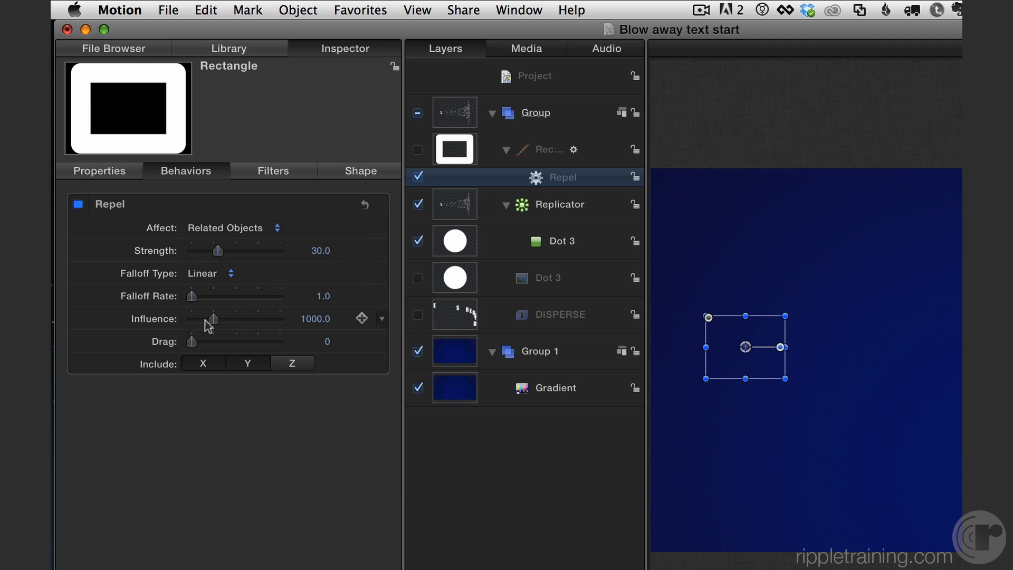
{"action": "left_click", "coordinate": [314, 319]}
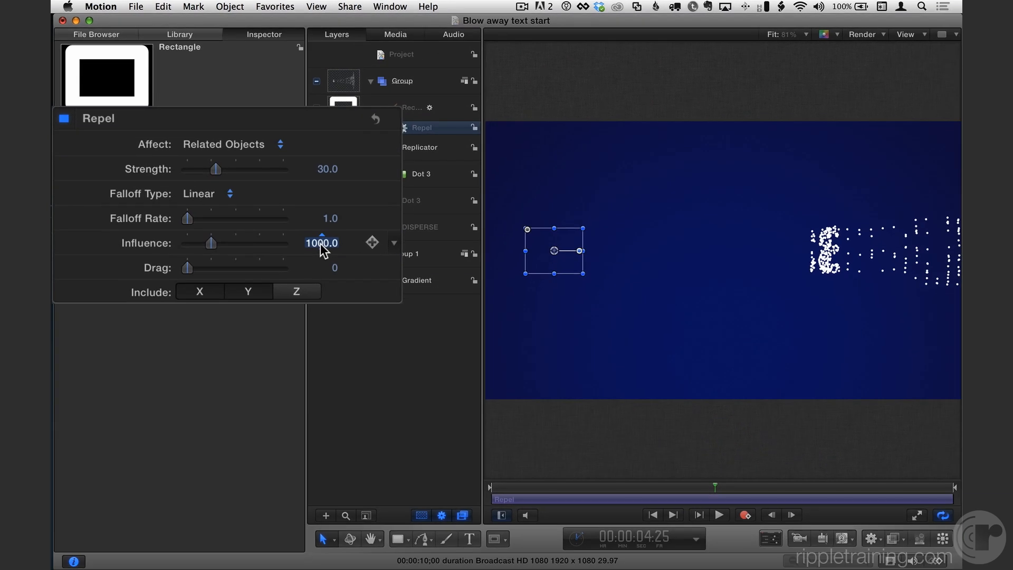
{"action": "type", "text": "500"}
{"action": "key", "text": "Return"}
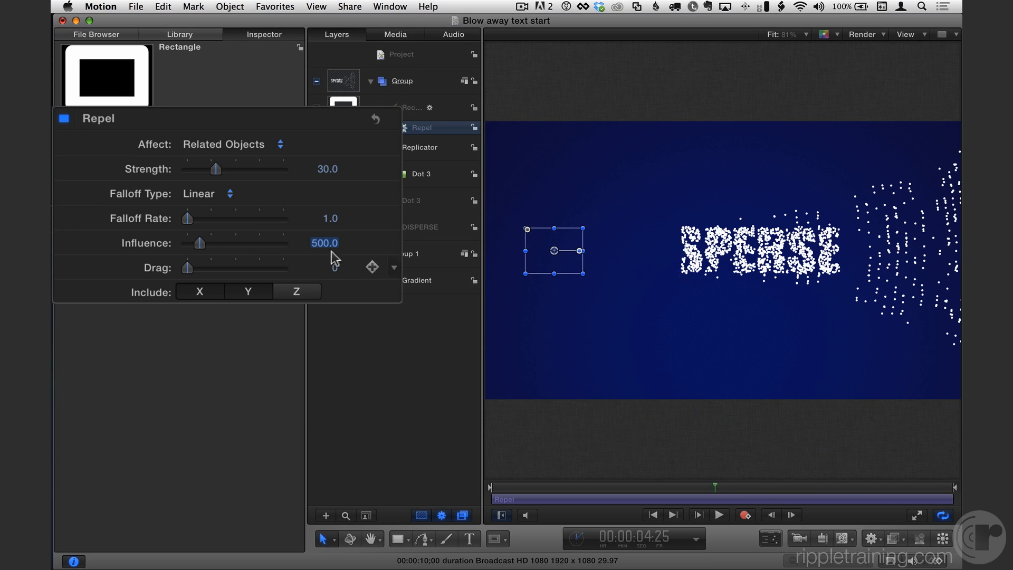
Set the Repel strength to 100 and preview the playback
{"action": "left_click_drag", "start_coordinate": [217, 169], "coordinate": [325, 172]}
{"action": "left_click", "coordinate": [325, 172]}
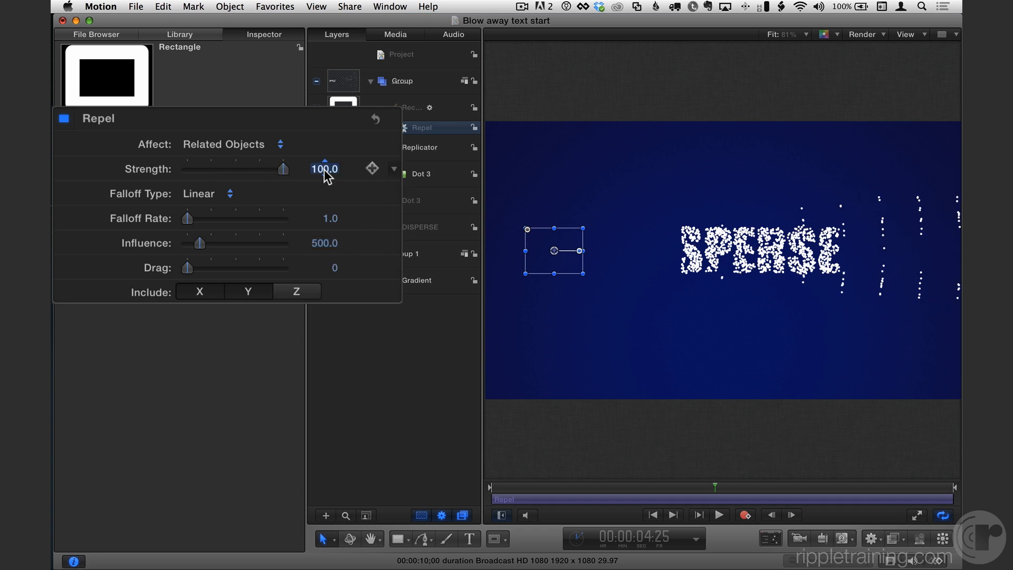
{"action": "left_click", "coordinate": [326, 172]}
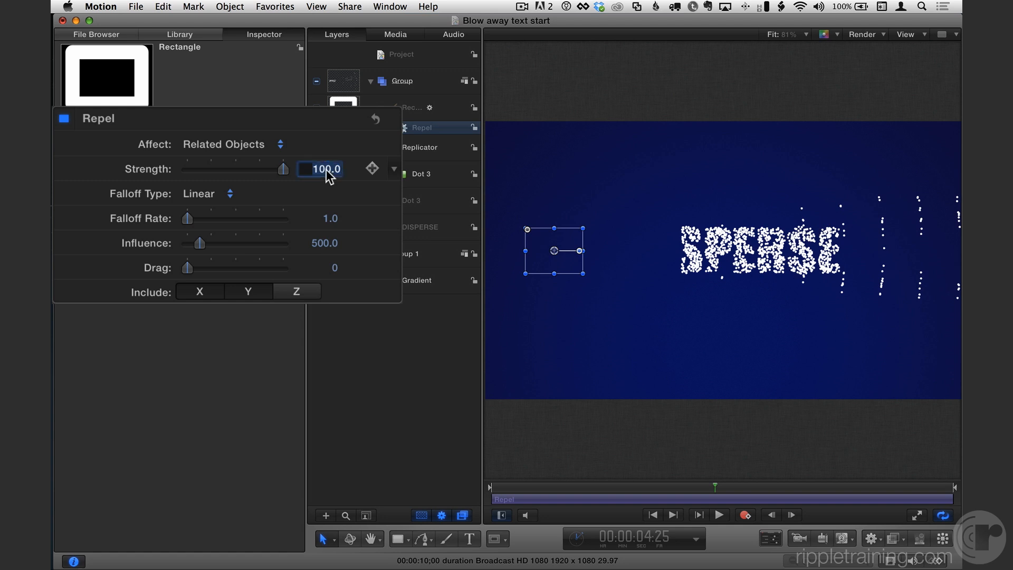
{"action": "left_click_drag", "start_coordinate": [539, 487], "coordinate": [478, 487]}
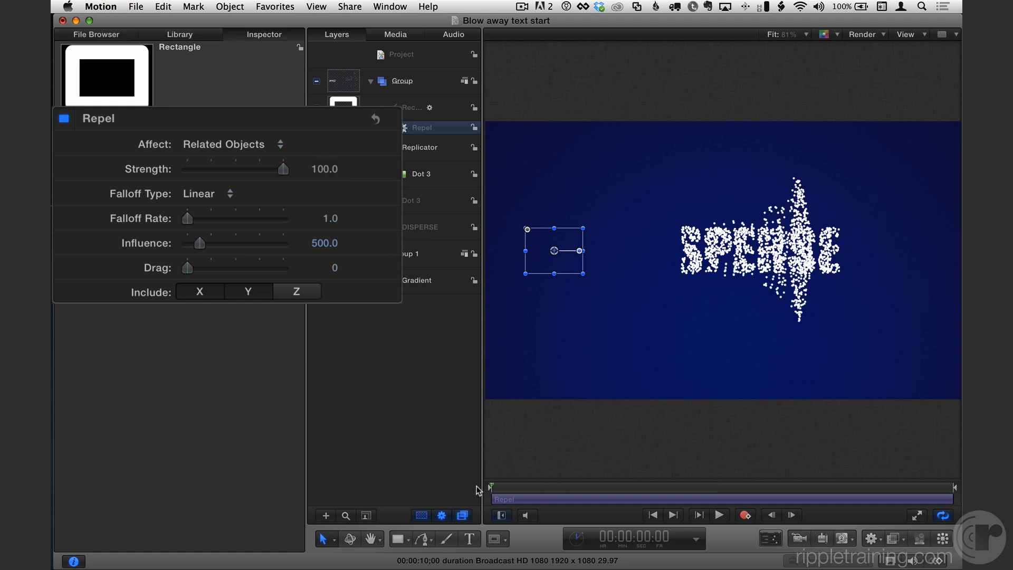
{"action": "key", "text": "space"}
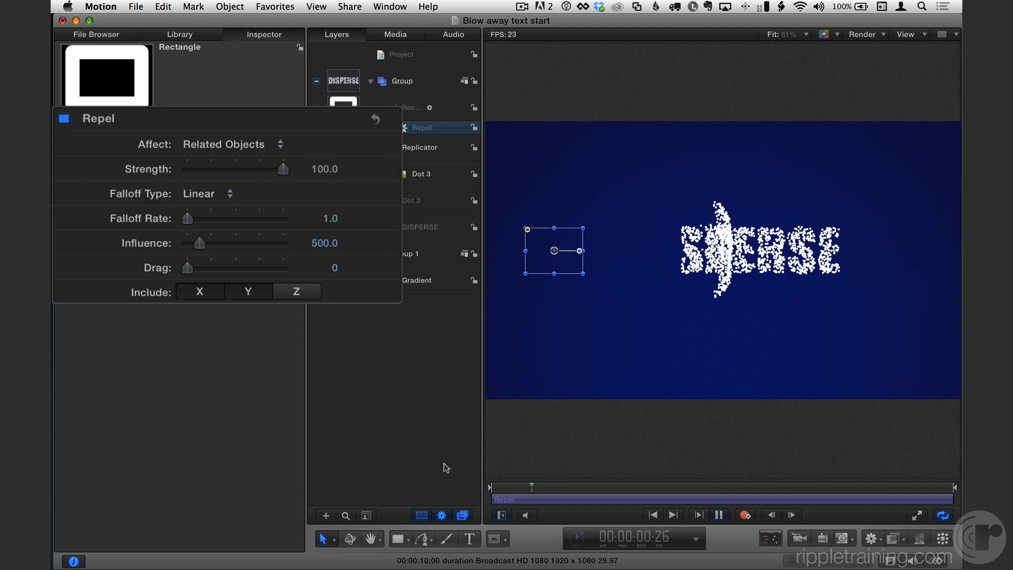
{"action": "key", "text": "space"}
Set the Repel strength to 1000
{"action": "left_click_drag", "start_coordinate": [544, 485], "coordinate": [442, 480]}
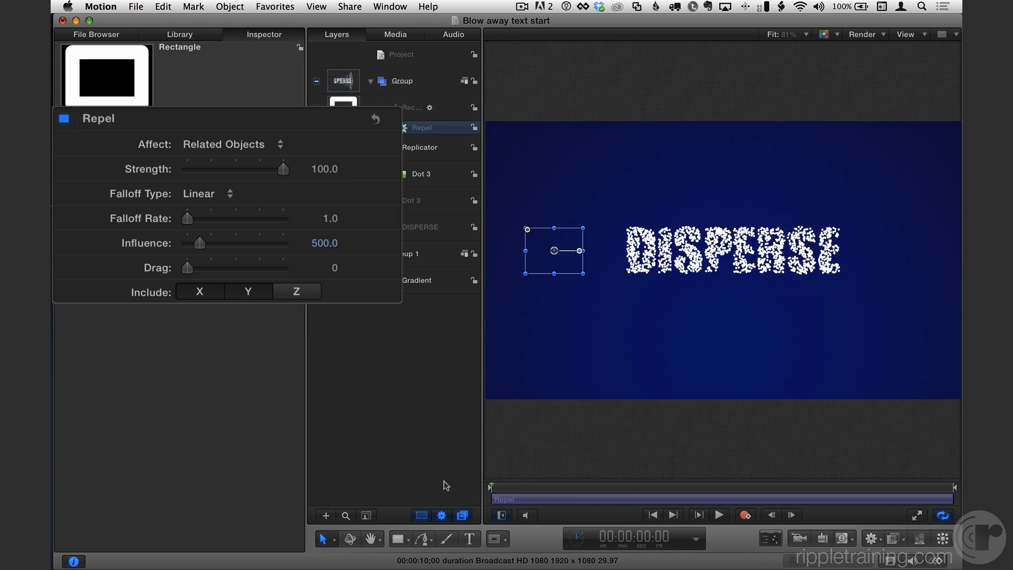
{"action": "left_click", "coordinate": [320, 169]}
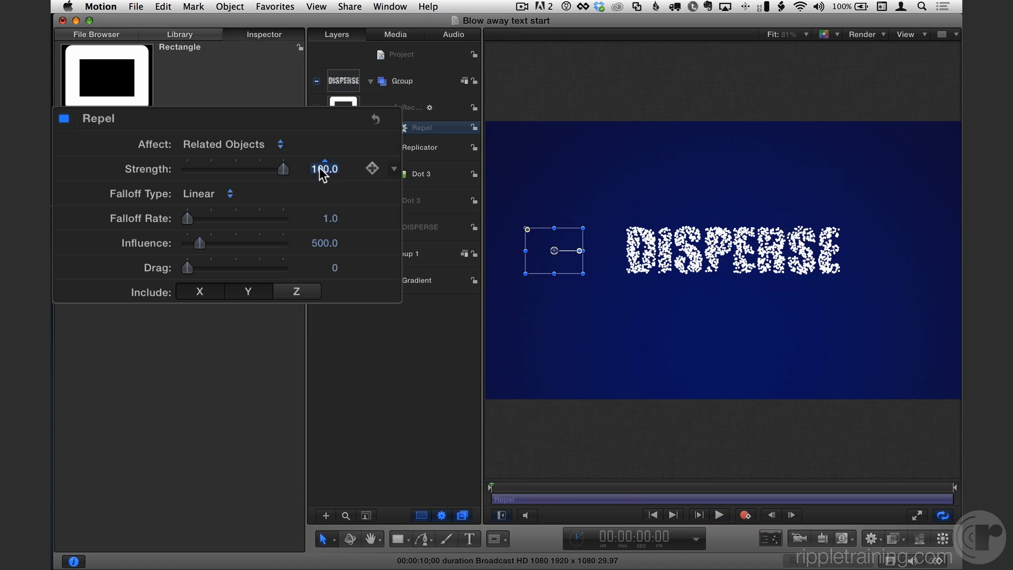
{"action": "type", "text": "10"}
{"action": "key", "text": "Return"}
Play the animation to preview the dispersing particles and return to the start
{"action": "left_click", "coordinate": [721, 515]}
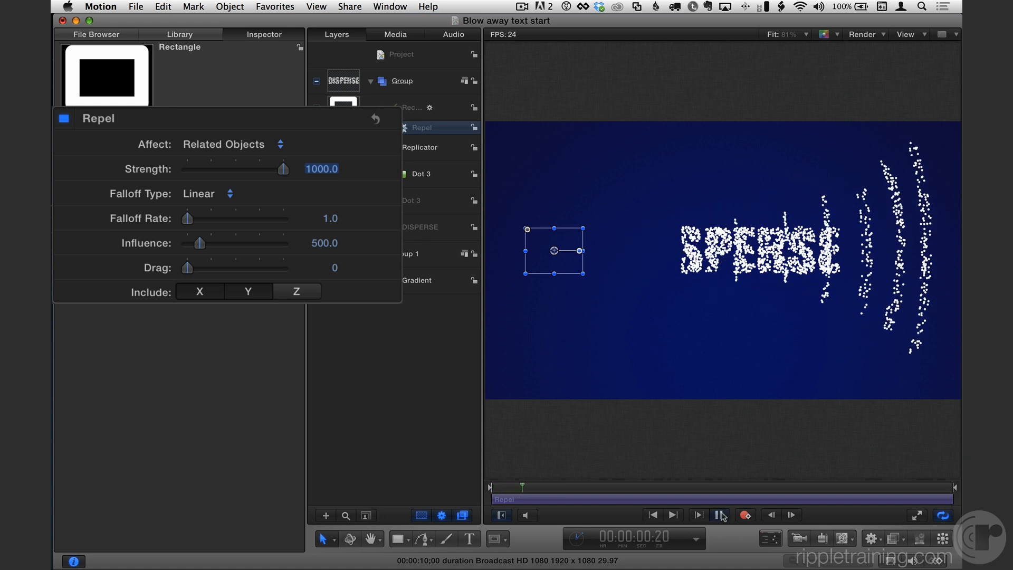
{"action": "left_click_drag", "start_coordinate": [537, 490], "coordinate": [463, 488]}
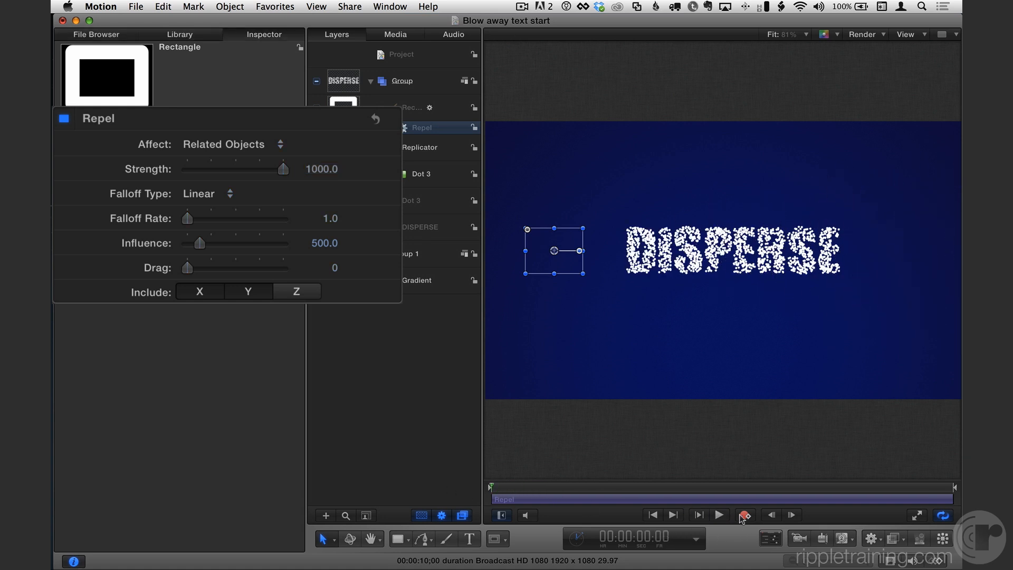
{"action": "left_click", "coordinate": [720, 516]}
{"action": "left_click", "coordinate": [719, 516]}
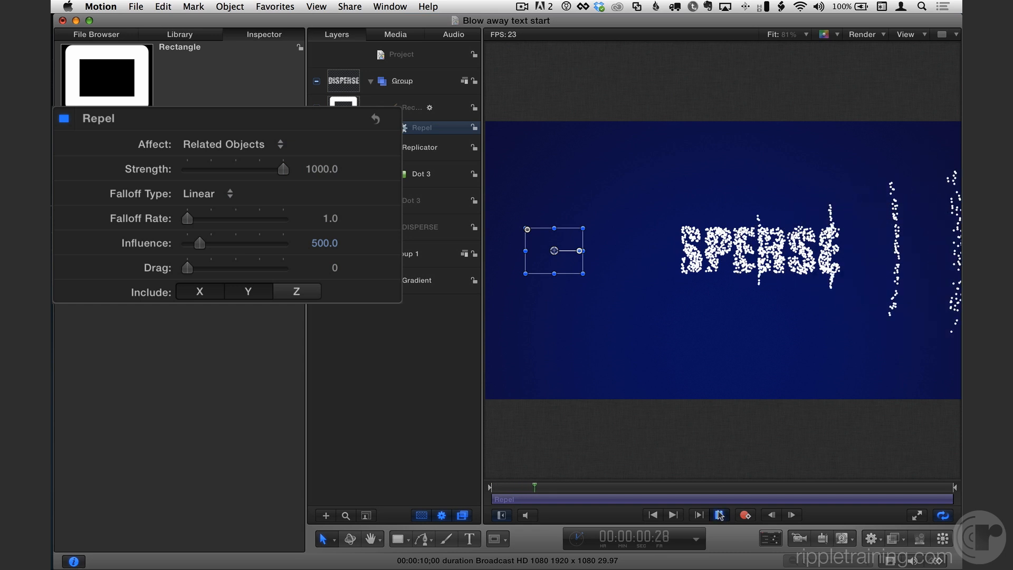
{"action": "left_click_drag", "start_coordinate": [540, 493], "coordinate": [462, 488]}
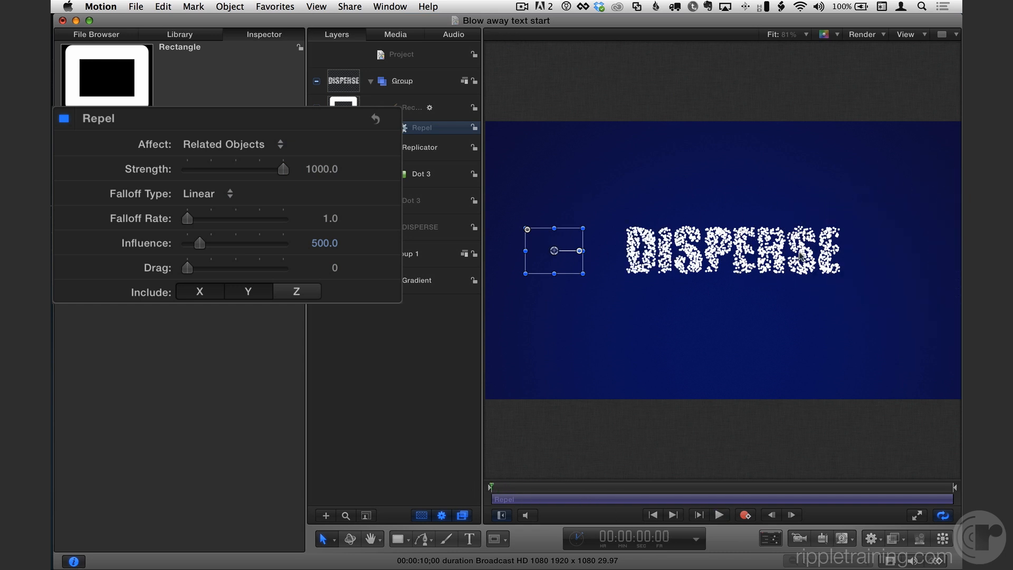
Set the Repel behavior's influence to 100
{"action": "left_click", "coordinate": [321, 245]}
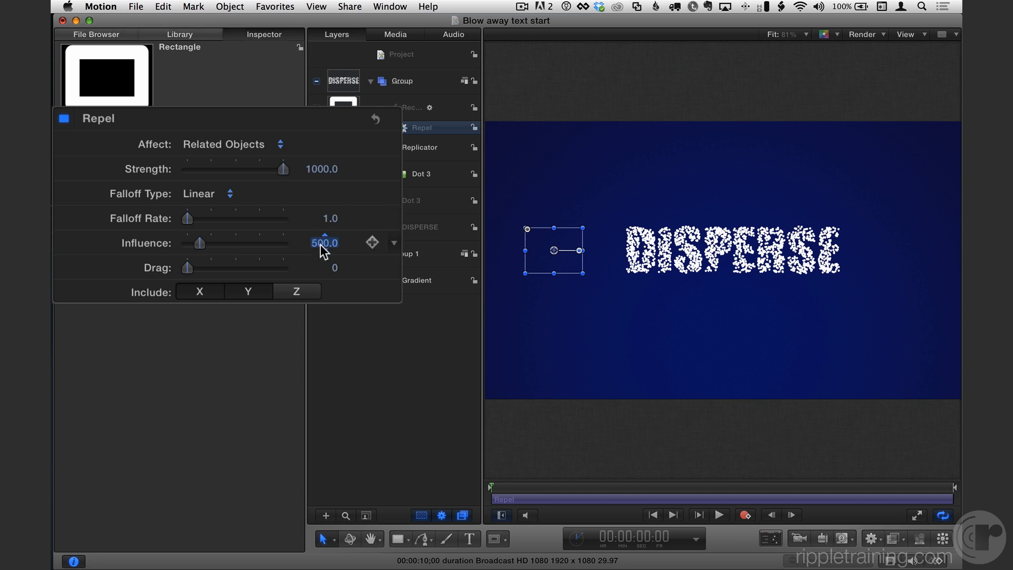
{"action": "type", "text": "100"}
{"action": "key", "text": "Return"}
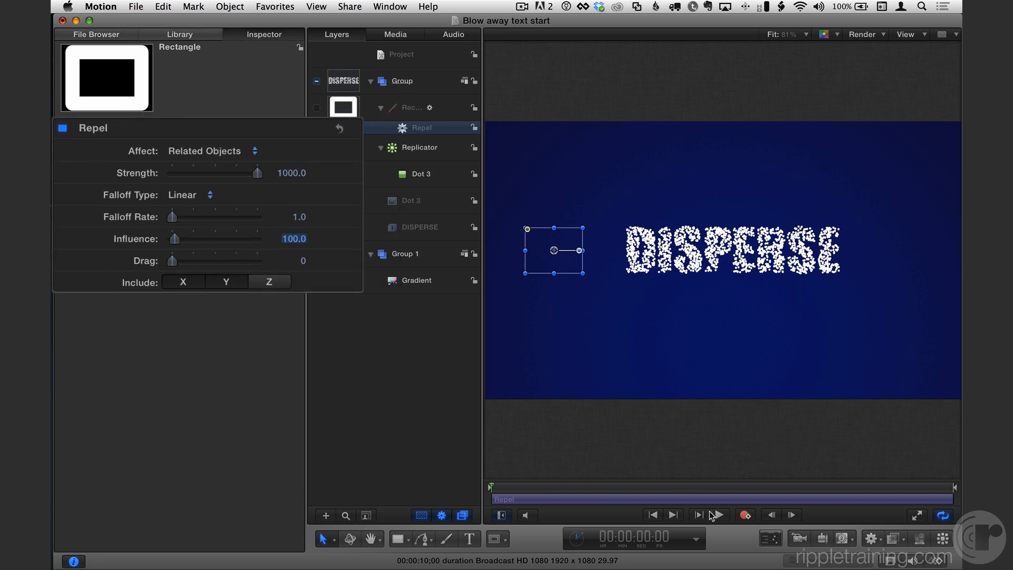
Play the animation to preview the effect and return to the start
{"action": "left_click", "coordinate": [719, 515]}
{"action": "key", "text": "space"}
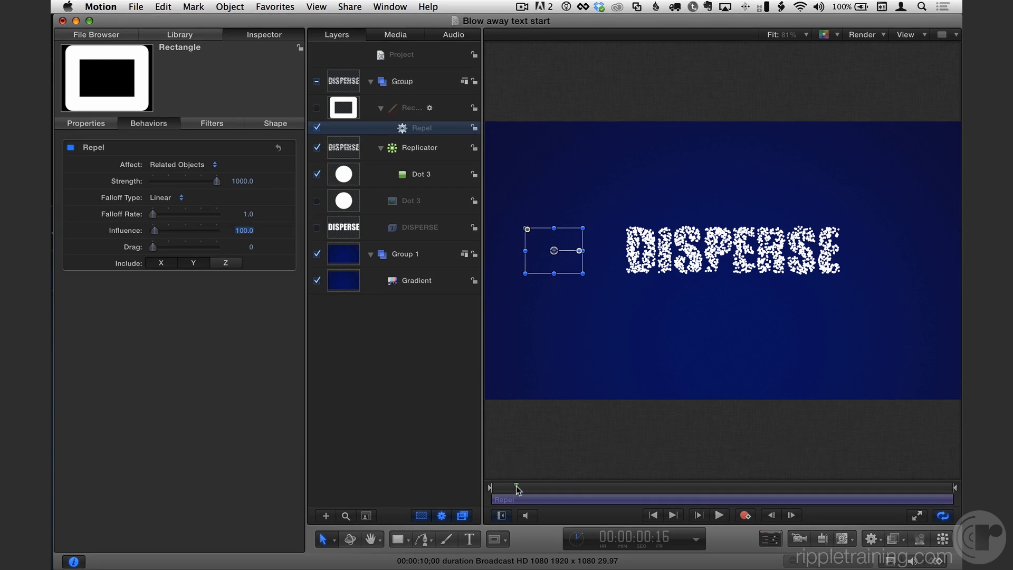
{"action": "key", "text": "Home"}
Move the rectangle into the text, preview the playback, and move it back beside the text
{"action": "left_click_drag", "start_coordinate": [554, 252], "coordinate": [726, 251]}
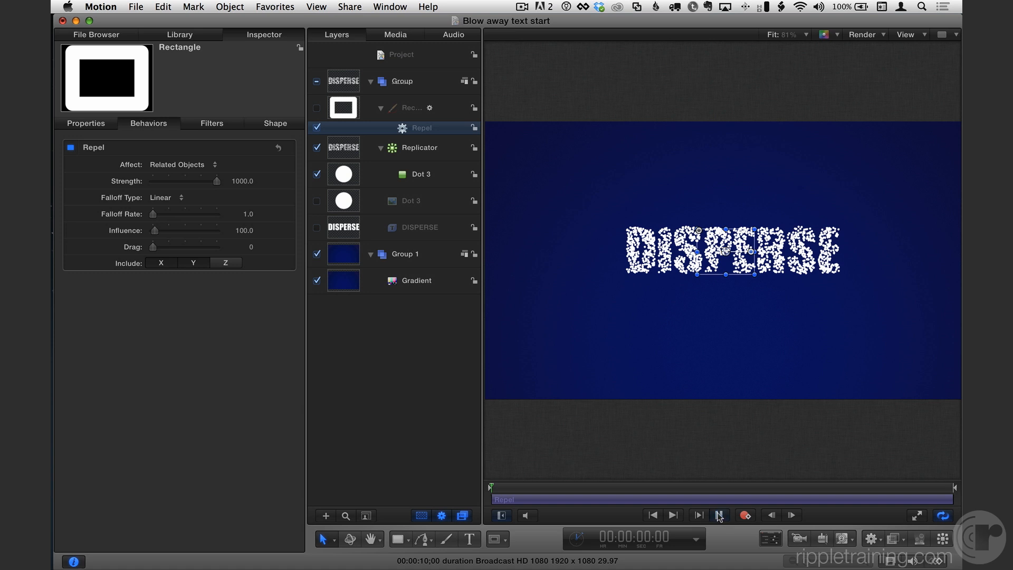
{"action": "left_click", "coordinate": [719, 515]}
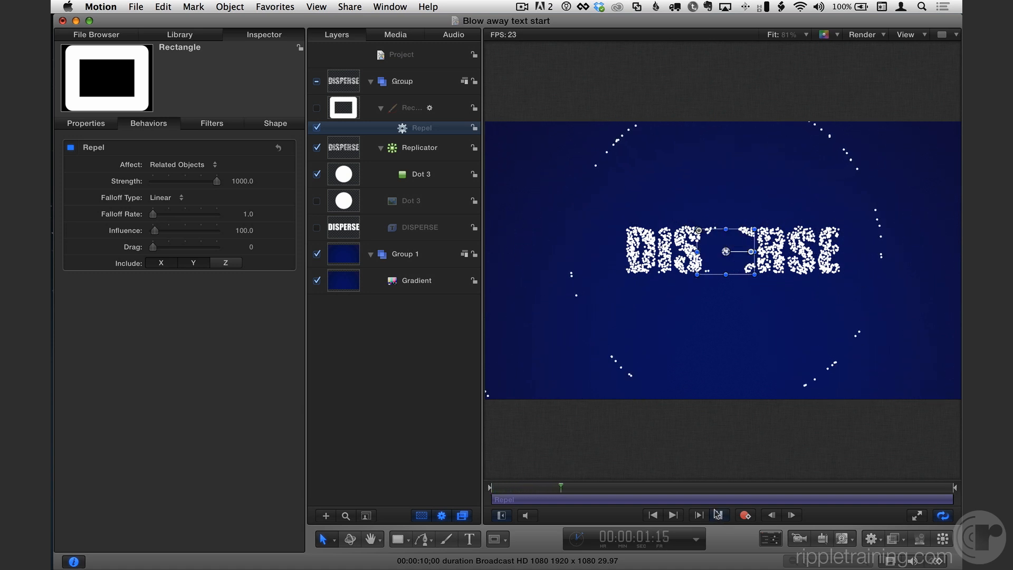
{"action": "key", "text": "space"}
{"action": "key", "text": "Home"}
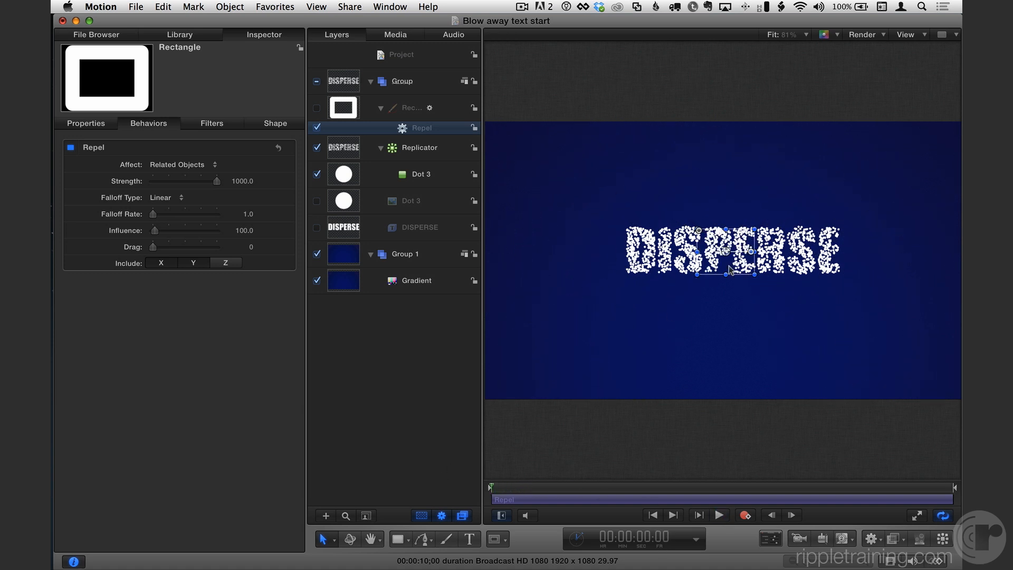
{"action": "left_click_drag", "start_coordinate": [730, 270], "coordinate": [571, 252]}
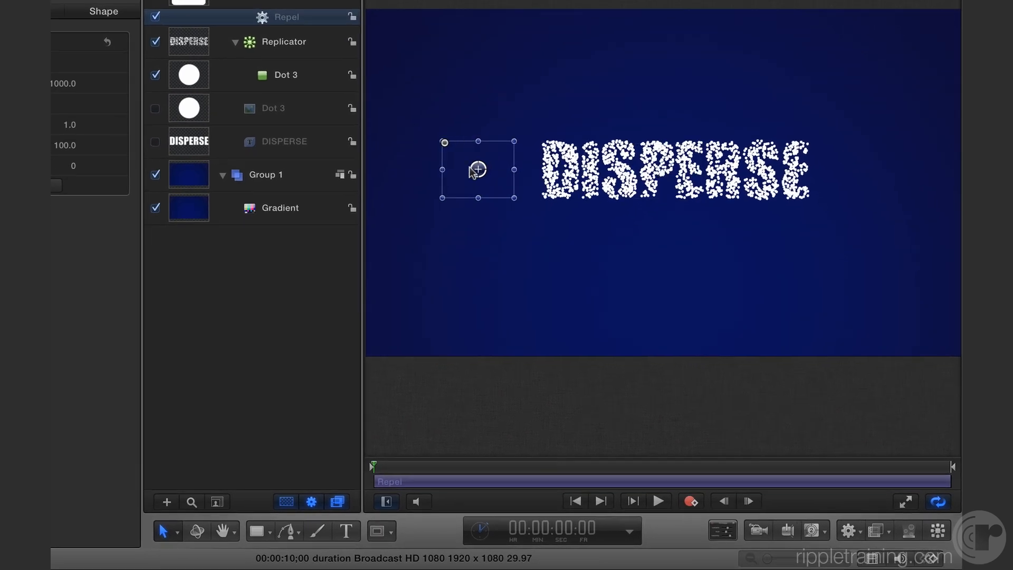
With recording on, animate the rectangle moving from left of the text to beyond its right side by 1:10
{"action": "left_click_drag", "start_coordinate": [479, 170], "coordinate": [470, 170]}
{"action": "left_click", "coordinate": [690, 501]}
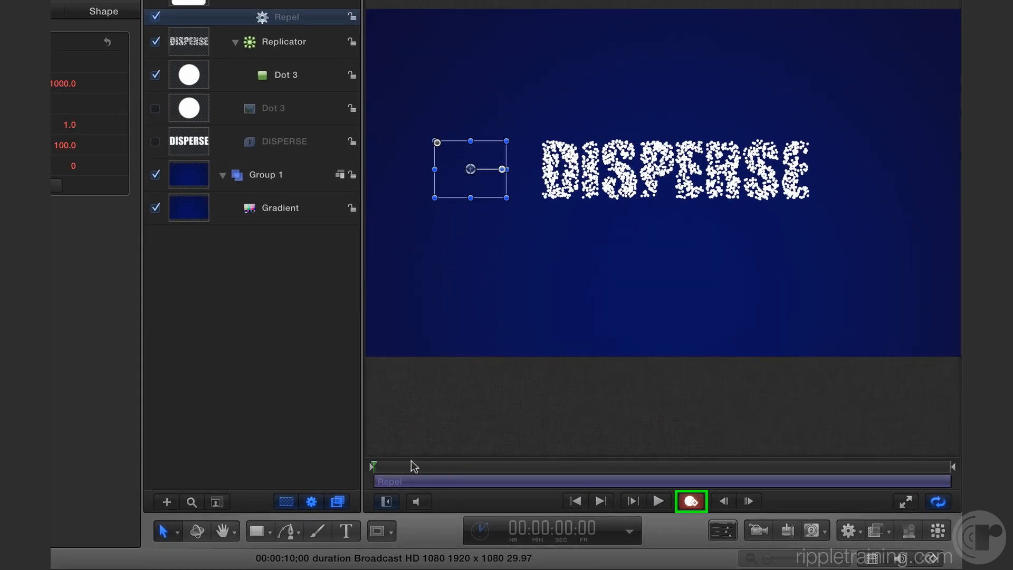
{"action": "left_click_drag", "start_coordinate": [402, 466], "coordinate": [450, 467]}
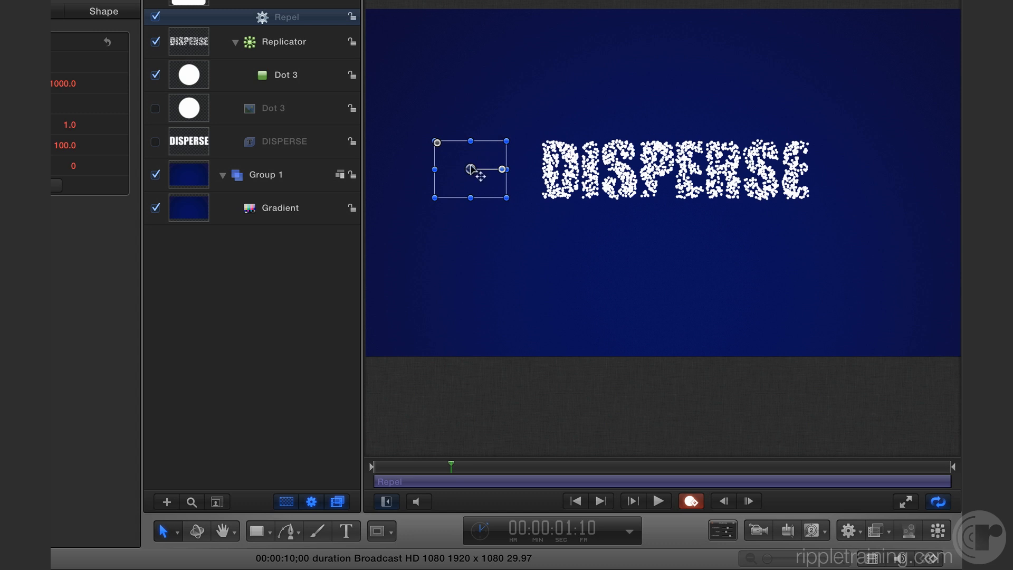
{"action": "left_click_drag", "start_coordinate": [469, 169], "coordinate": [759, 184]}
{"action": "left_click_drag", "start_coordinate": [852, 185], "coordinate": [879, 175]}
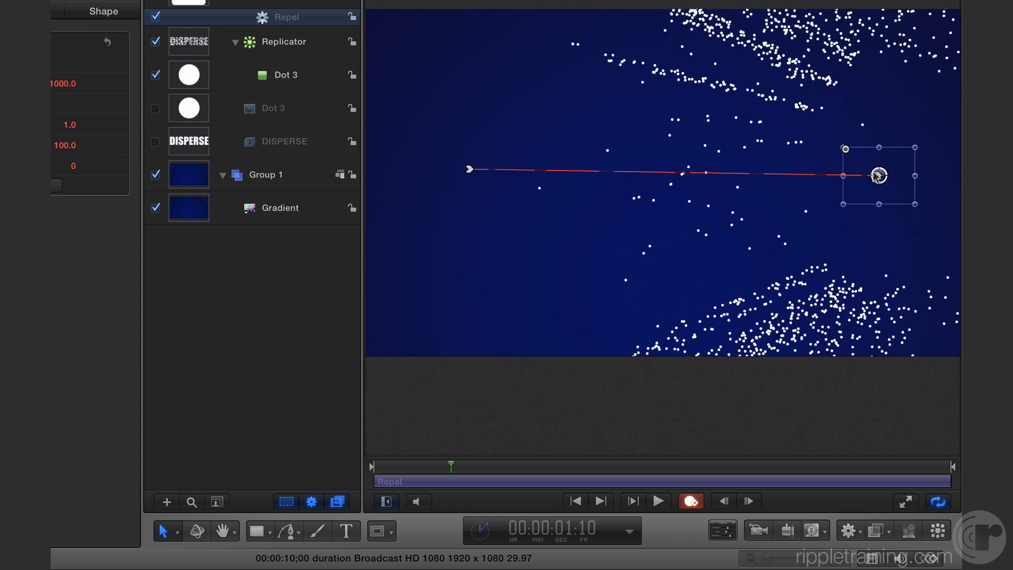
{"action": "left_click", "coordinate": [691, 501]}
Preview the animation from the start and set the play range end at 2:04
{"action": "left_click_drag", "start_coordinate": [436, 469], "coordinate": [299, 461]}
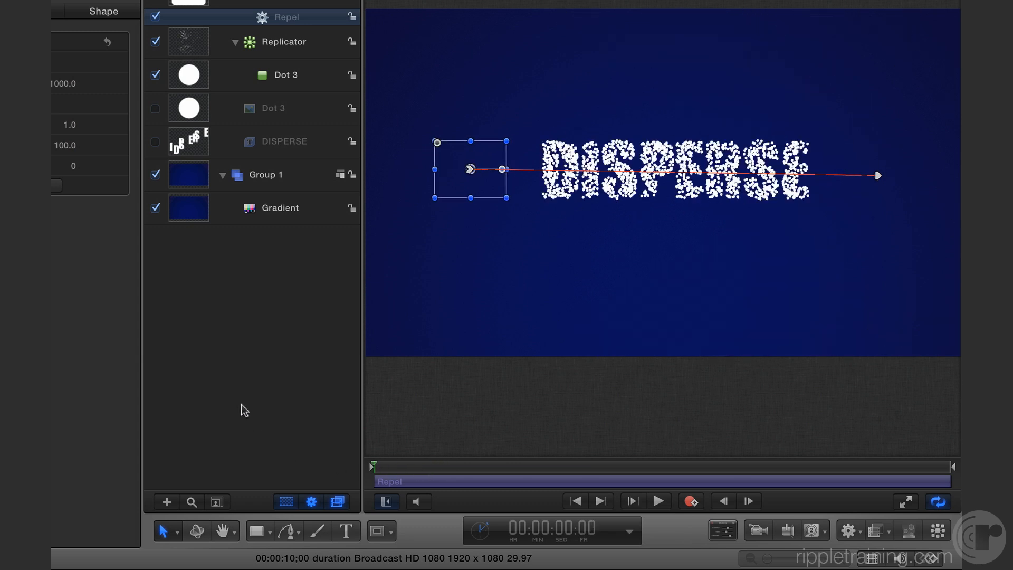
{"action": "left_click", "coordinate": [243, 409]}
{"action": "left_click", "coordinate": [658, 501]}
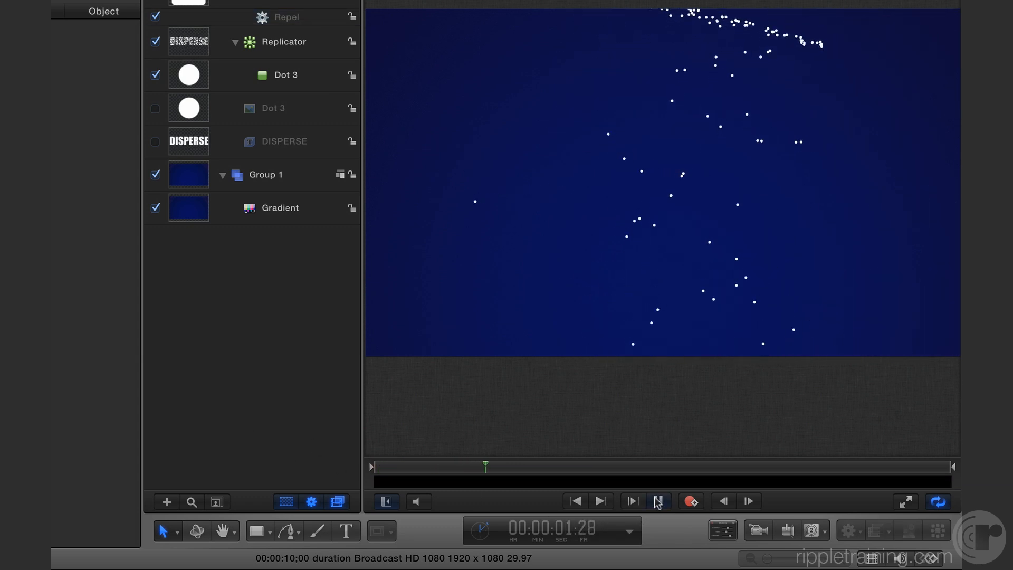
{"action": "left_click", "coordinate": [658, 501]}
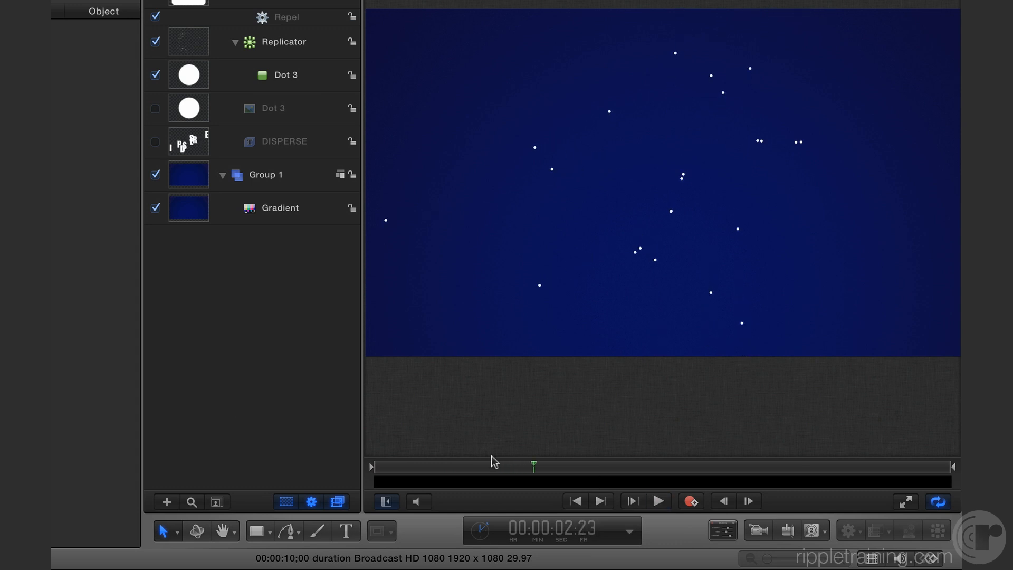
{"action": "left_click_drag", "start_coordinate": [493, 461], "coordinate": [316, 459]}
{"action": "left_click", "coordinate": [658, 501]}
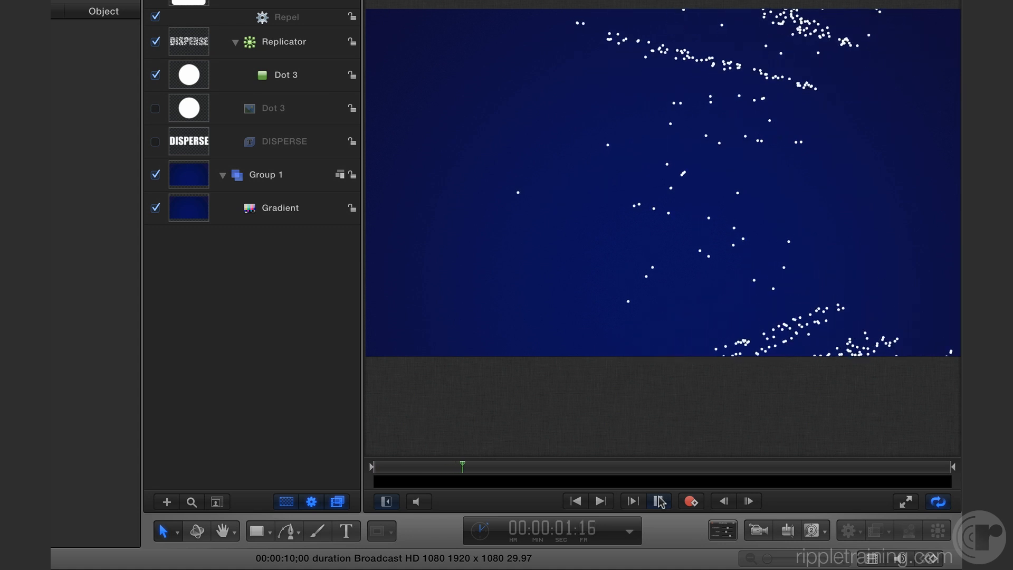
{"action": "left_click", "coordinate": [658, 501]}
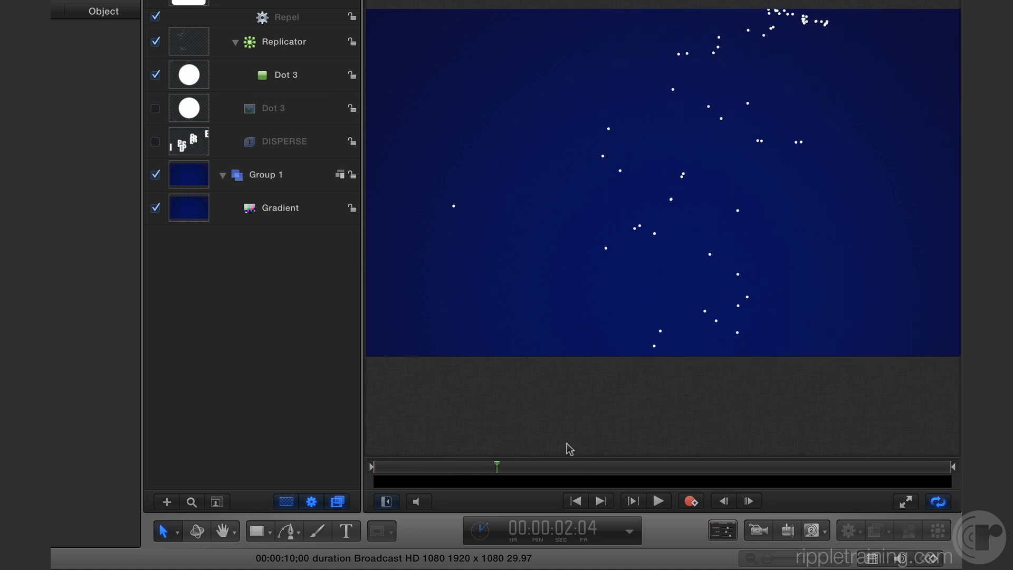
{"action": "key", "text": "alt+super+o"}
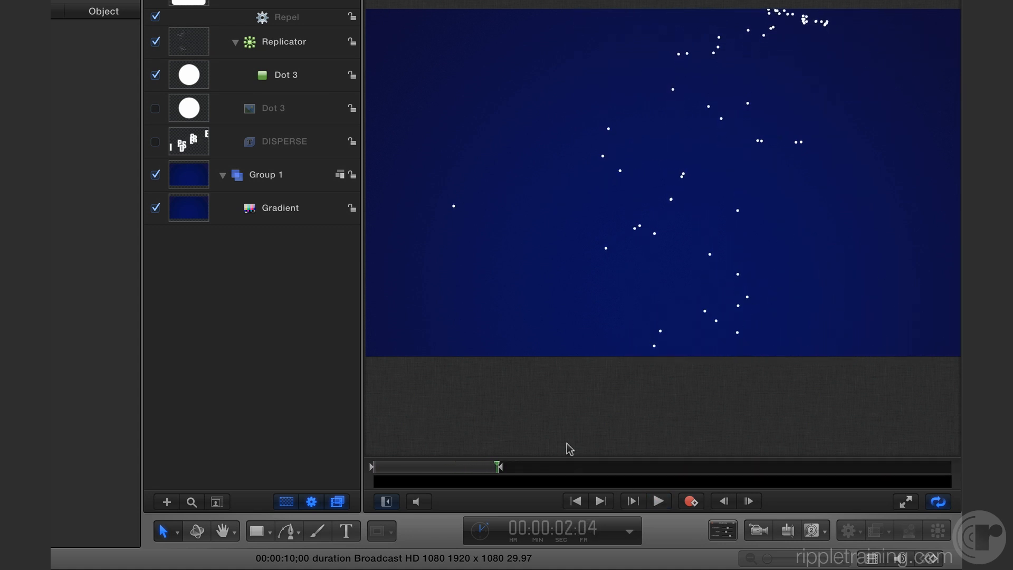
{"action": "left_click", "coordinate": [658, 501]}
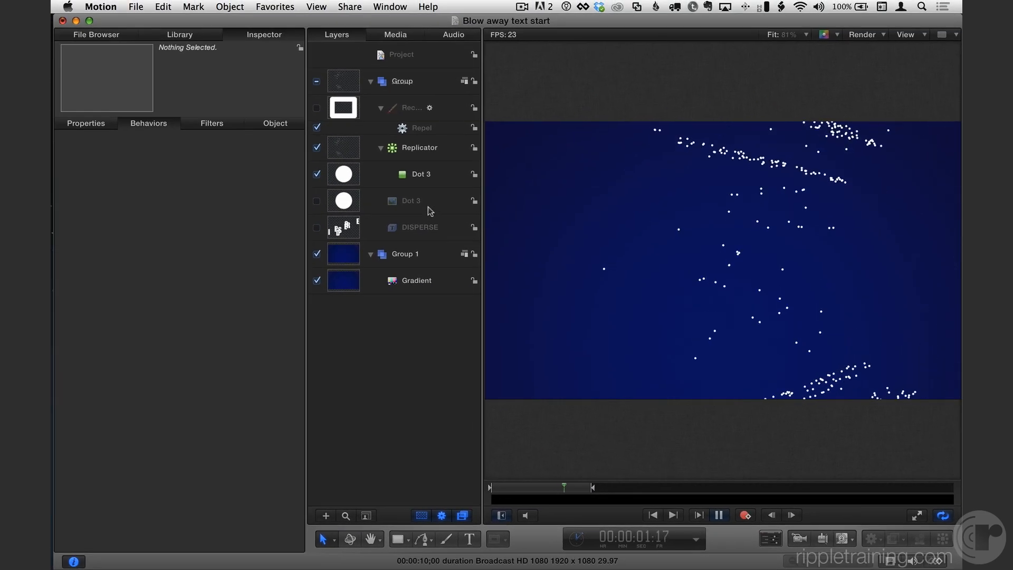
Select the Repel behavior and set its influence to 50
{"action": "left_click", "coordinate": [414, 129]}
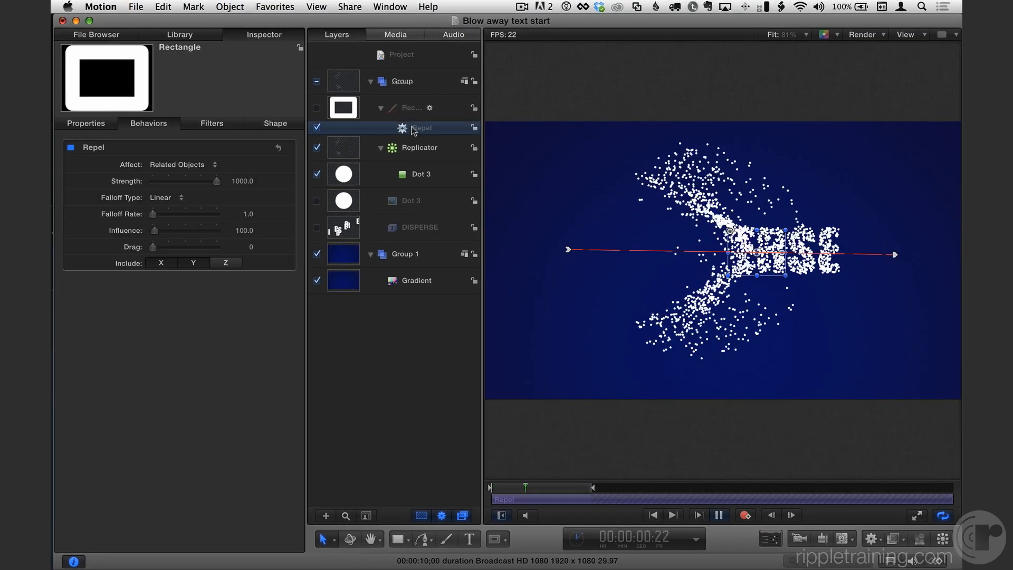
{"action": "key", "text": "F7"}
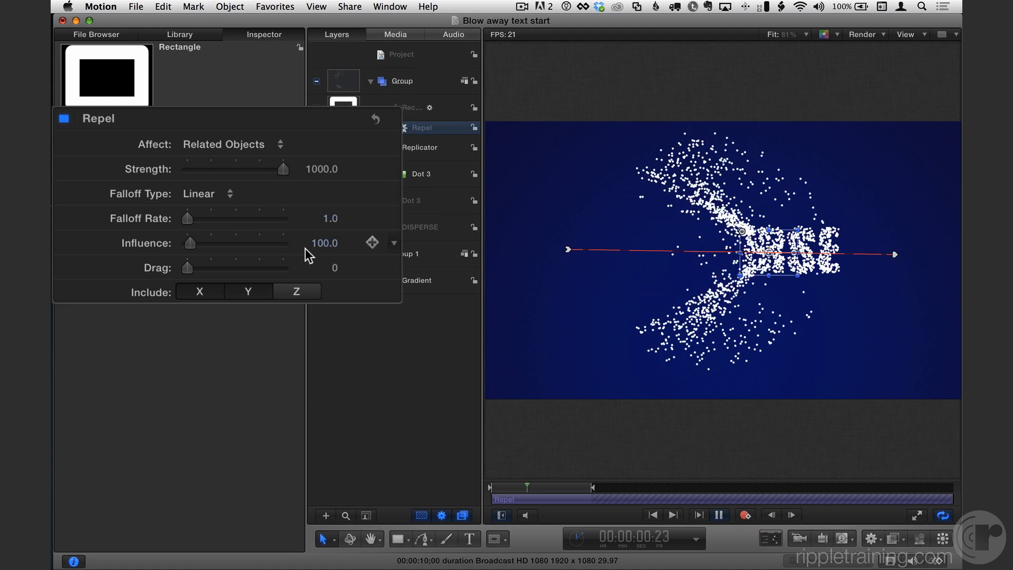
{"action": "left_click", "coordinate": [326, 243]}
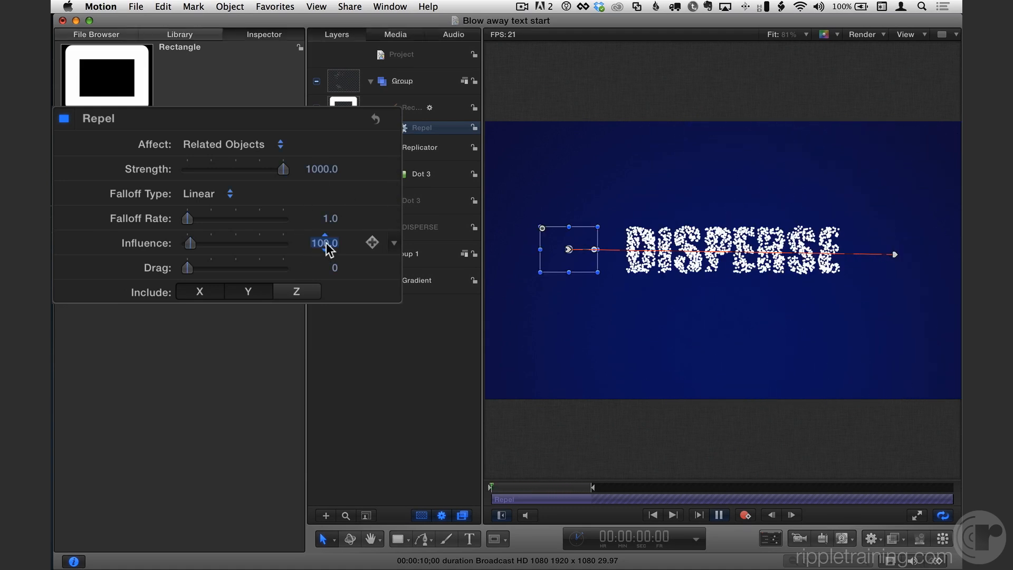
{"action": "type", "text": "50"}
{"action": "key", "text": "Return"}
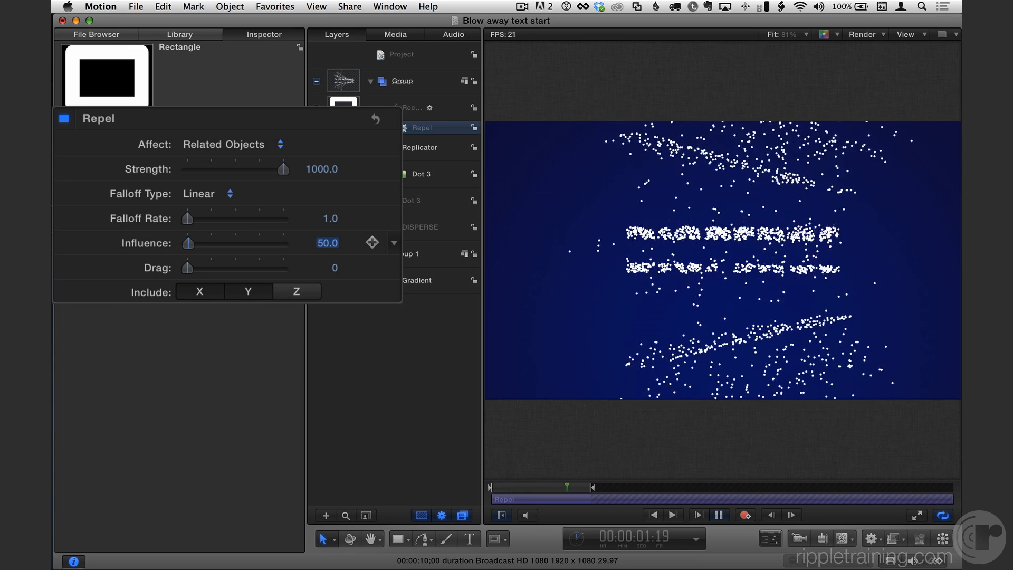
Set the Repel strength to 2000
{"action": "left_click", "coordinate": [323, 169]}
{"action": "type", "text": "2000"}
{"action": "key", "text": "Return"}
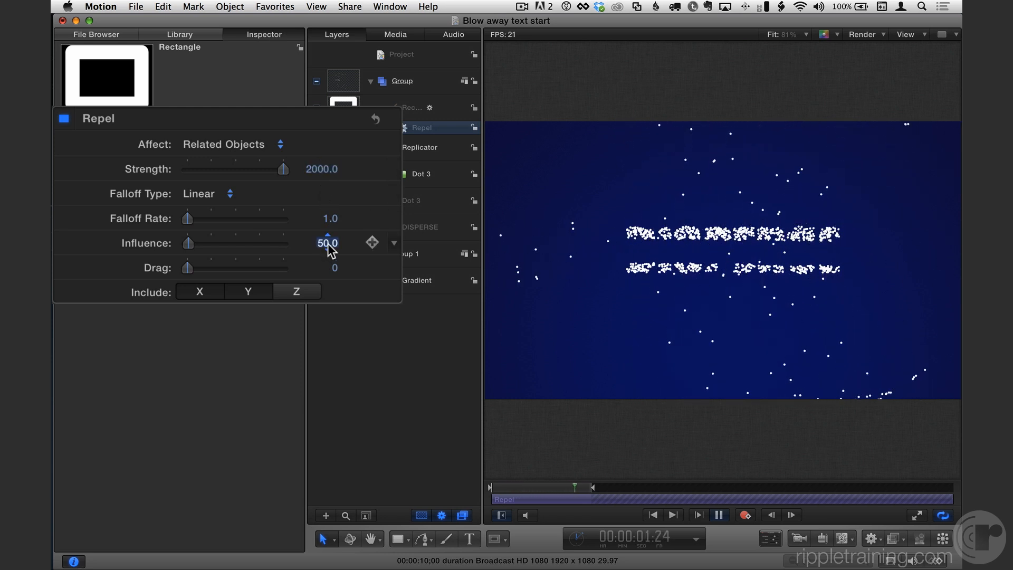
Try Repel influence values of 80 and 100
{"action": "type", "text": "80"}
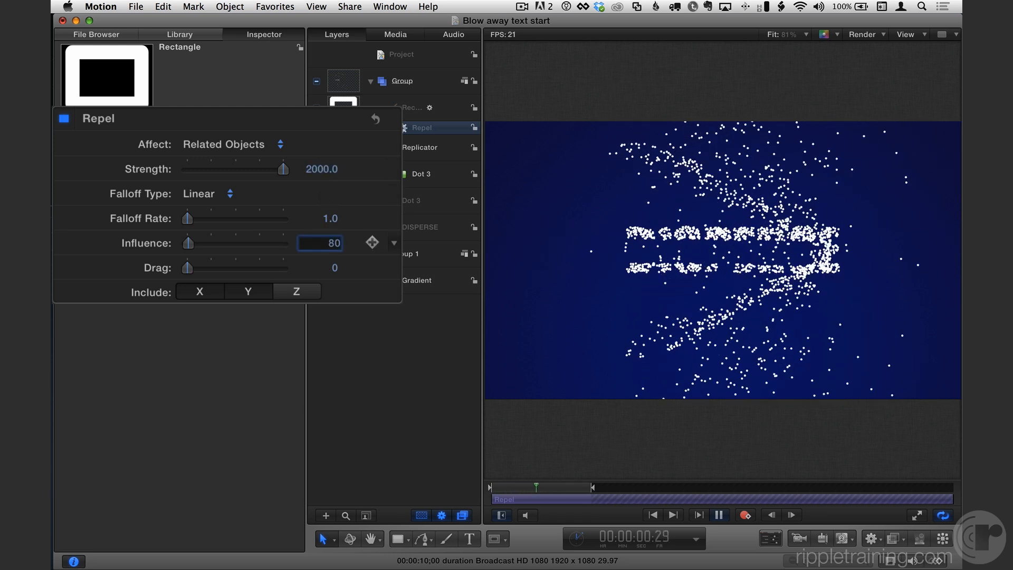
{"action": "key", "text": "Return"}
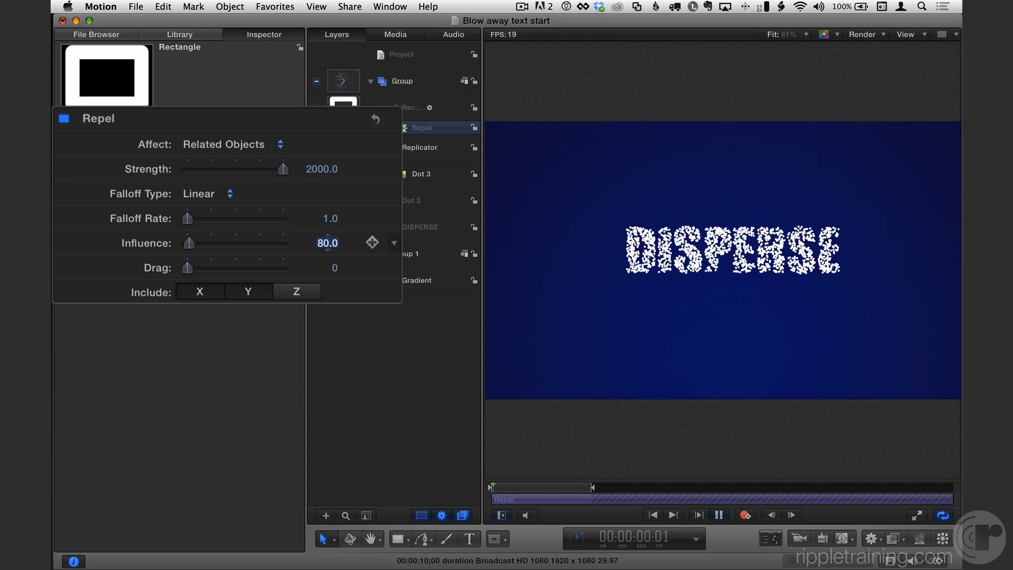
{"action": "left_click", "coordinate": [328, 243]}
{"action": "type", "text": "100"}
{"action": "key", "text": "Return"}
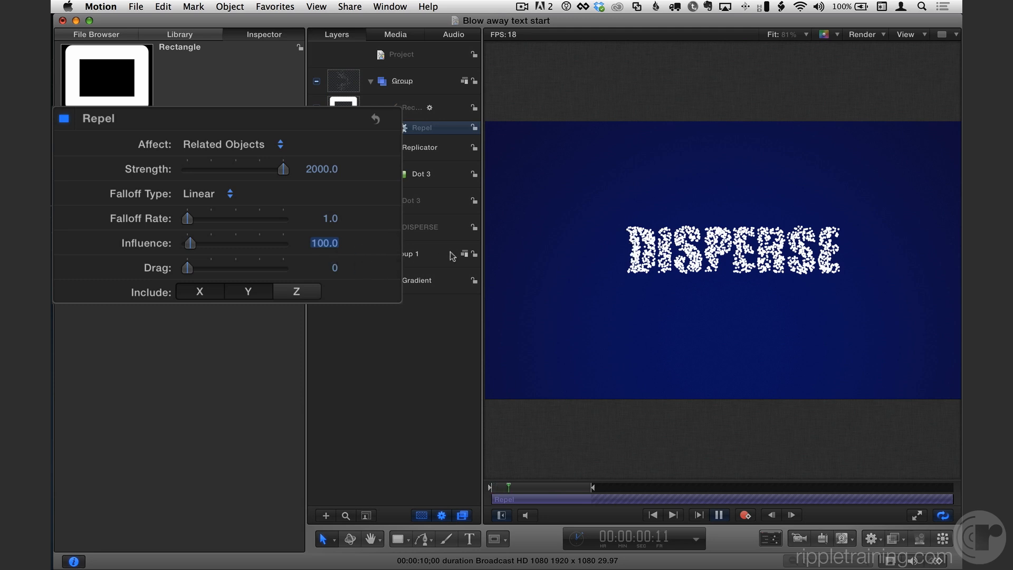
Set the Repel influence to 120
{"action": "left_click", "coordinate": [325, 244]}
{"action": "type", "text": "120"}
{"action": "key", "text": "Return"}
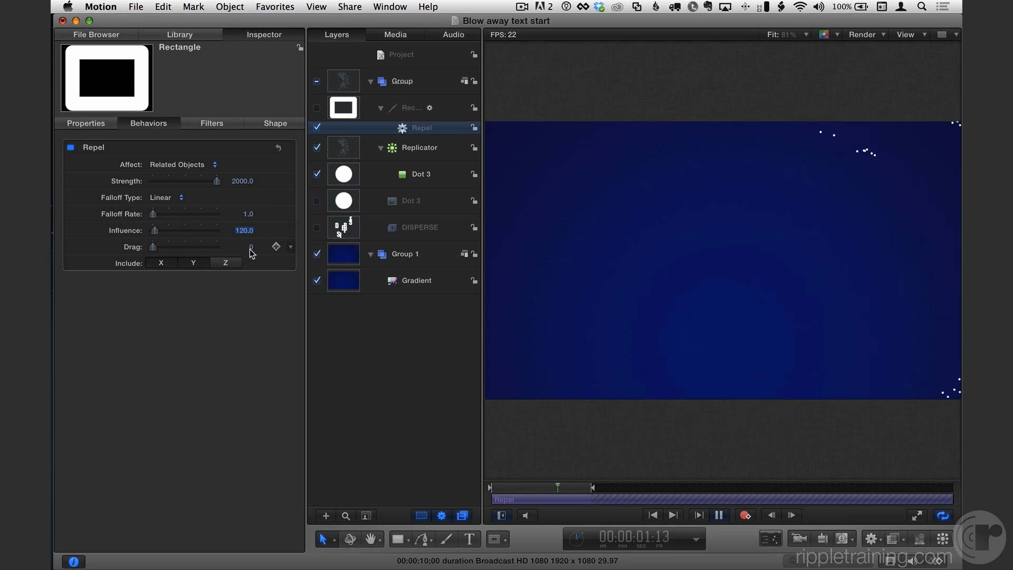
Stop playback and scrub through the opening frames to inspect the dispersal
{"action": "key", "text": "space"}
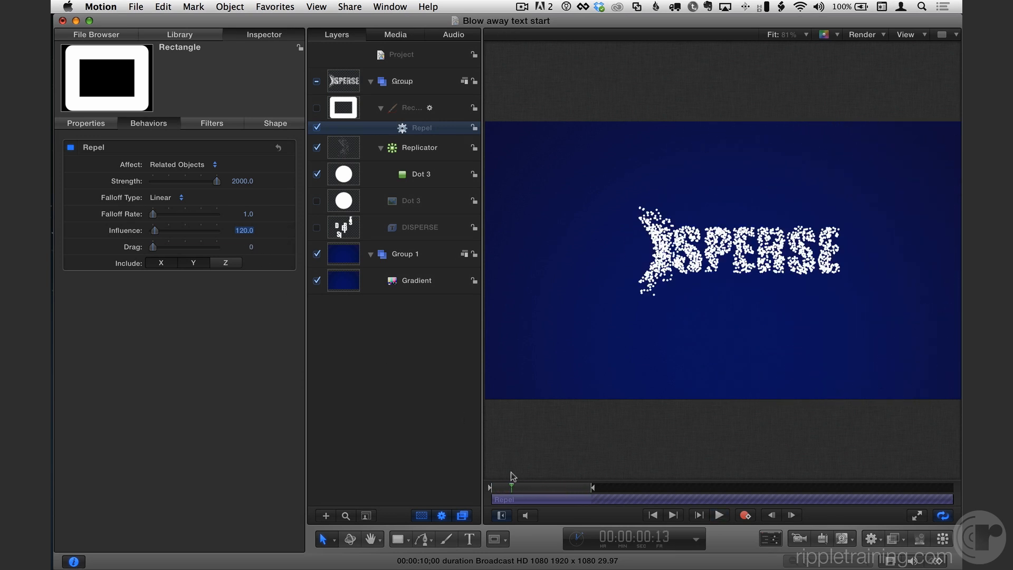
{"action": "mouse_move", "coordinate": [518, 488]}
{"action": "left_mouse_down"}
{"action": "mouse_move", "coordinate": [542, 488]}
{"action": "mouse_move", "coordinate": [515, 488]}
{"action": "left_mouse_up"}
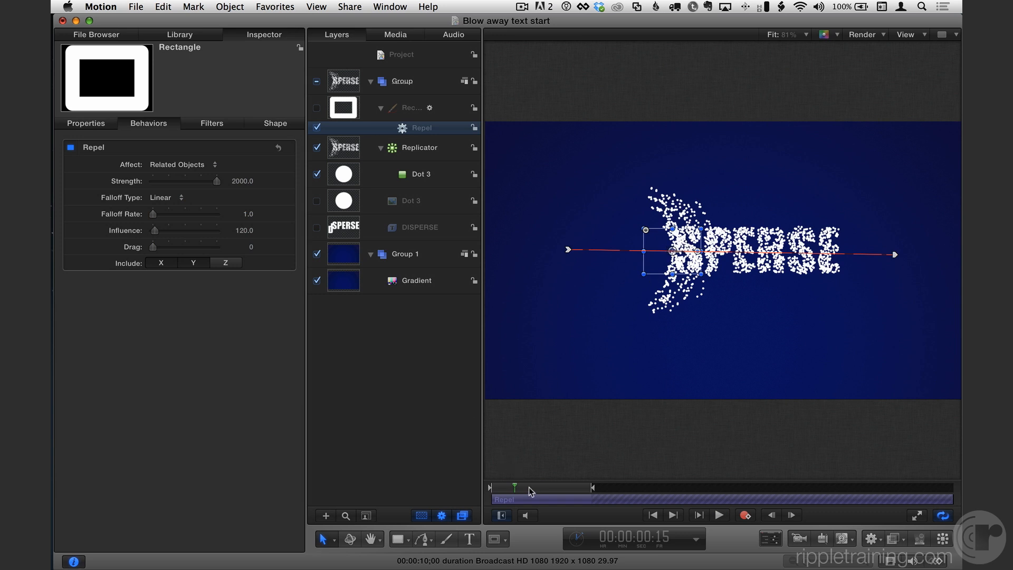
{"action": "mouse_move", "coordinate": [531, 491]}
{"action": "left_mouse_down"}
{"action": "mouse_move", "coordinate": [509, 487]}
{"action": "mouse_move", "coordinate": [518, 491]}
{"action": "left_mouse_up"}
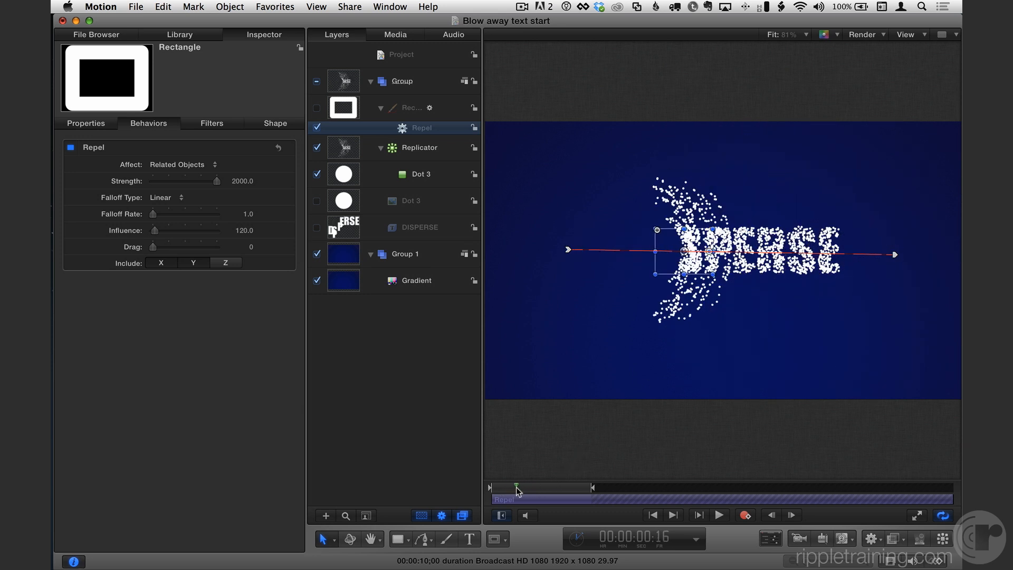
Add a Randomize parameter behavior to the rectangle's Position Y
{"action": "left_click", "coordinate": [405, 113]}
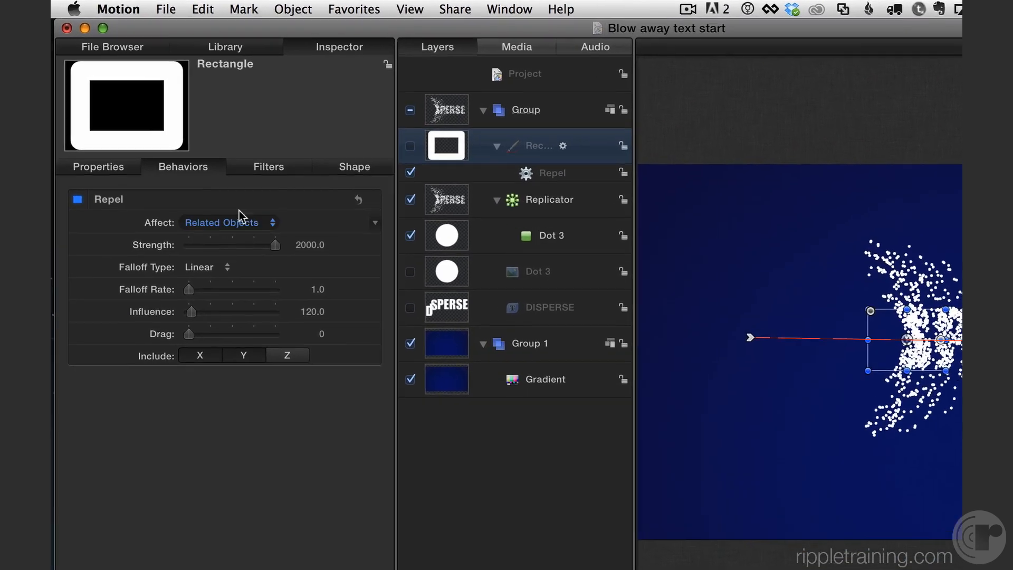
{"action": "left_click", "coordinate": [90, 125]}
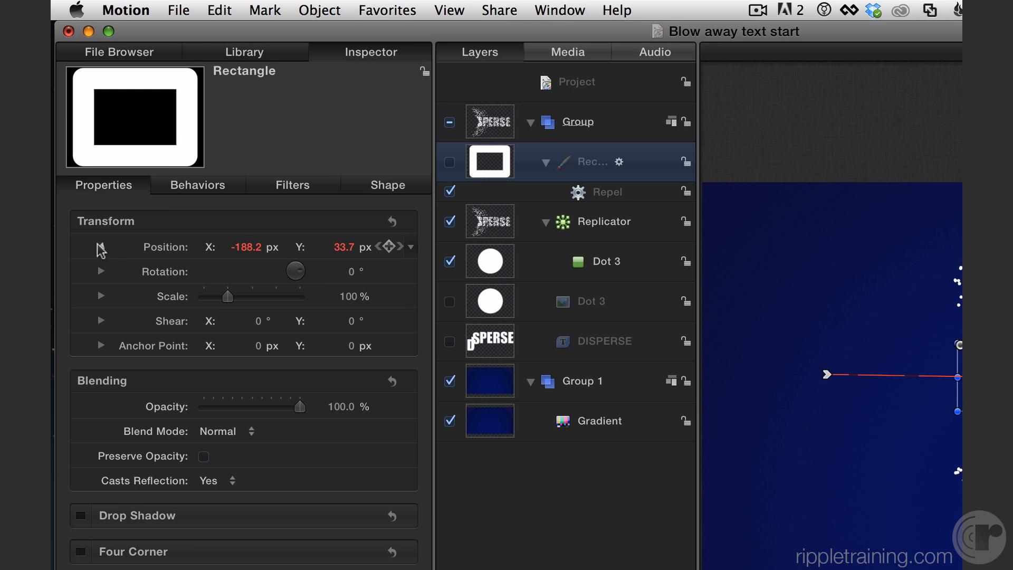
{"action": "left_click", "coordinate": [100, 247]}
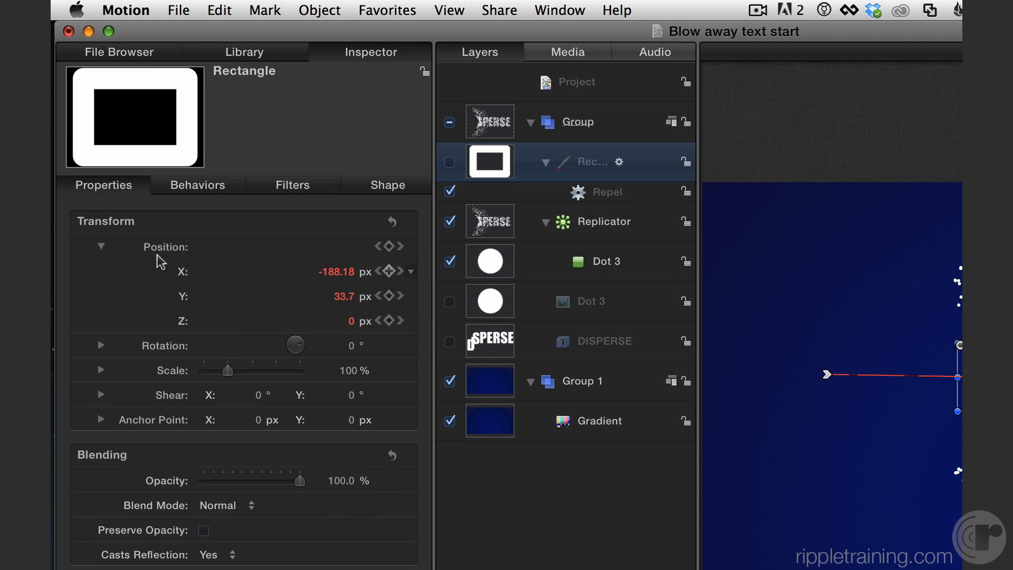
{"action": "right_click", "coordinate": [184, 299]}
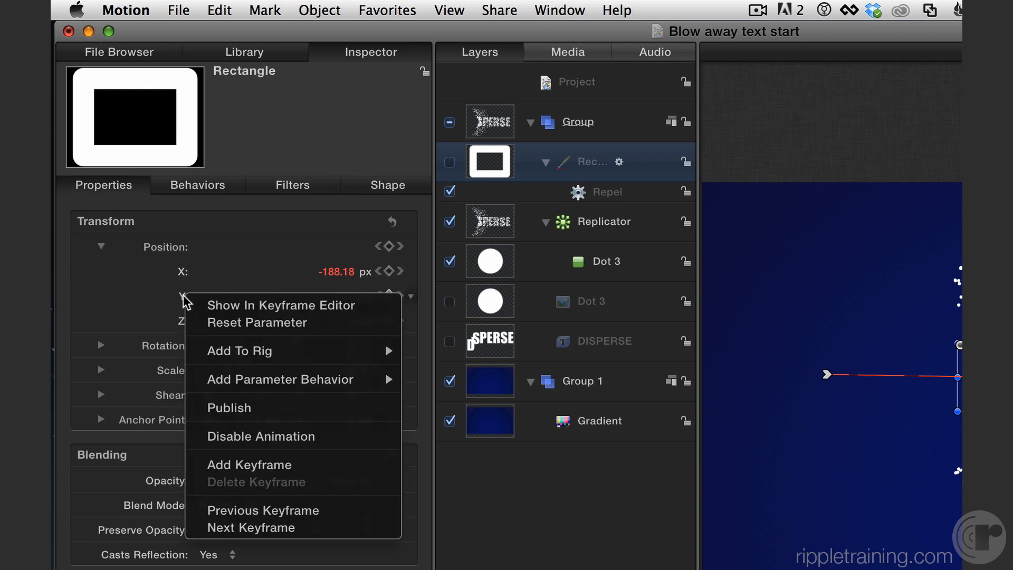
{"action": "mouse_move", "coordinate": [235, 381]}
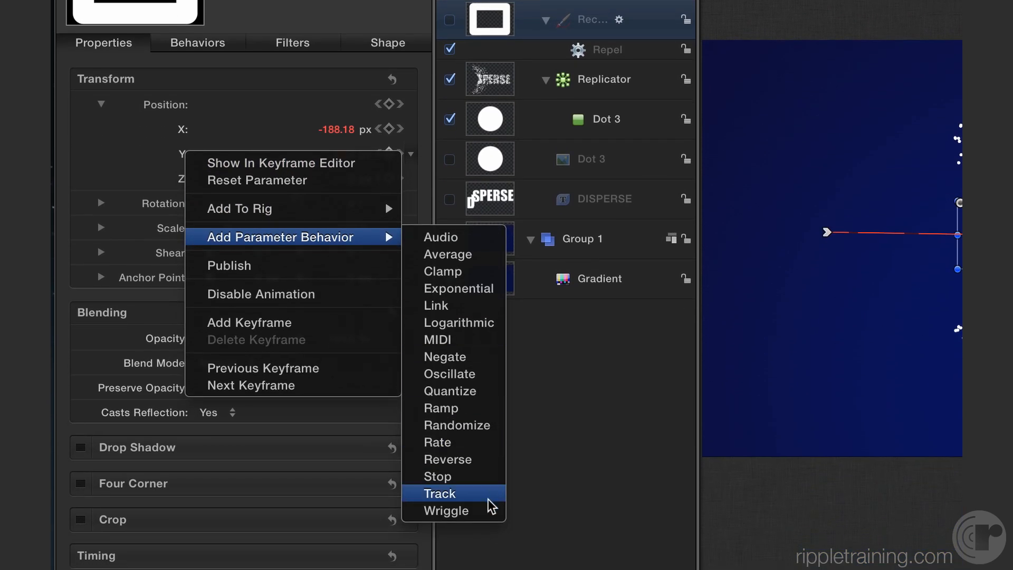
{"action": "left_click", "coordinate": [490, 426]}
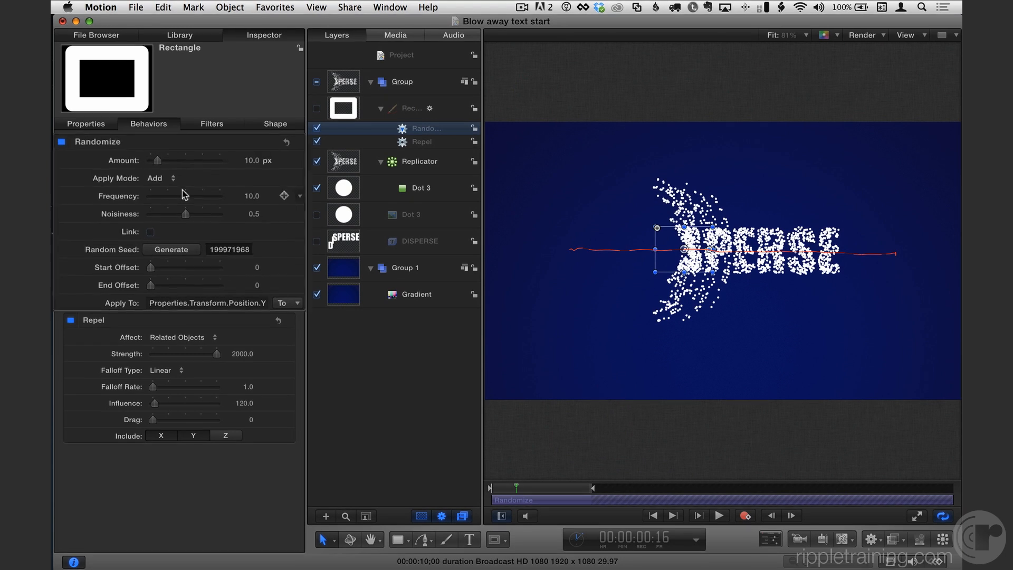
Set the Randomize amount to 81 px and play the animation from the start to preview it
{"action": "left_click_drag", "start_coordinate": [246, 165], "coordinate": [247, 128]}
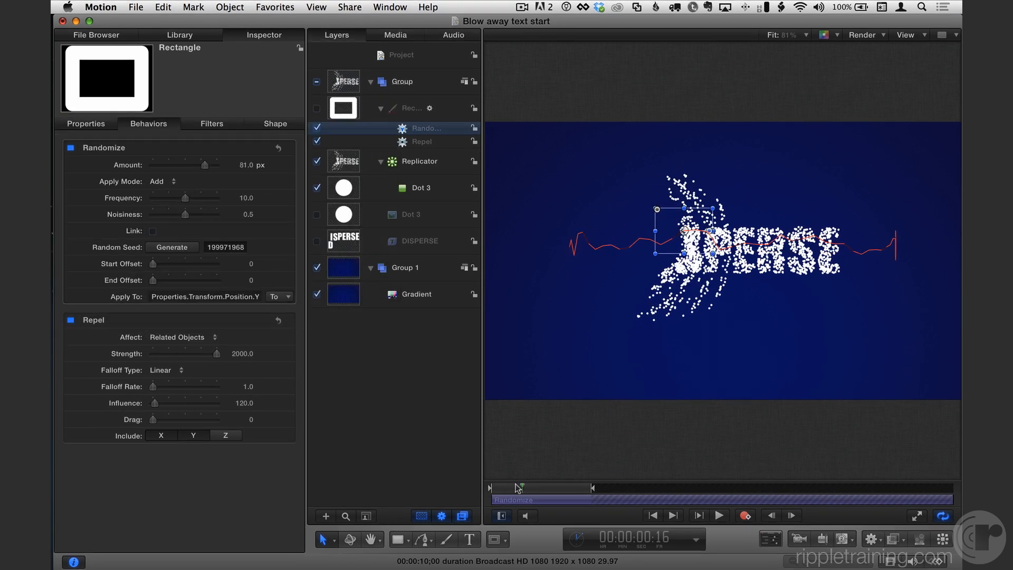
{"action": "left_click_drag", "start_coordinate": [517, 487], "coordinate": [402, 467]}
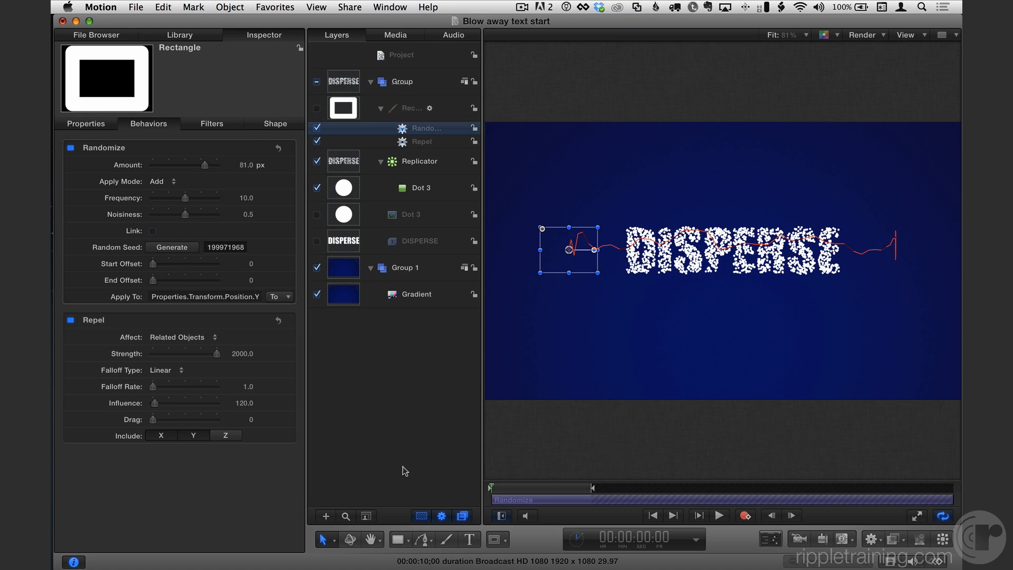
{"action": "key", "text": "super+slash"}
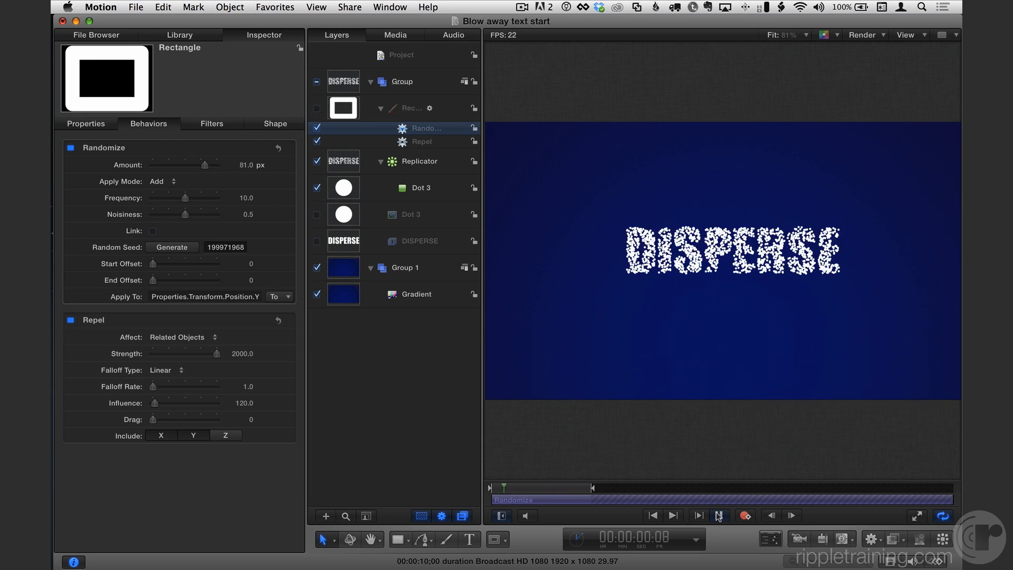
{"action": "left_click", "coordinate": [719, 516]}
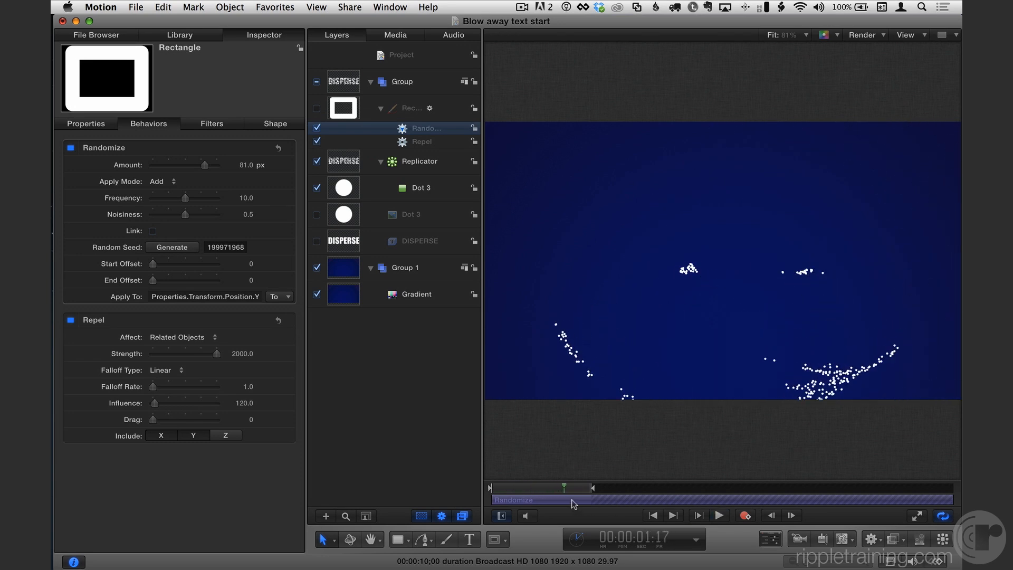
Scrub into the dispersal and set the Repel influence to 200
{"action": "left_click", "coordinate": [497, 487]}
{"action": "left_click_drag", "start_coordinate": [497, 487], "coordinate": [545, 486]}
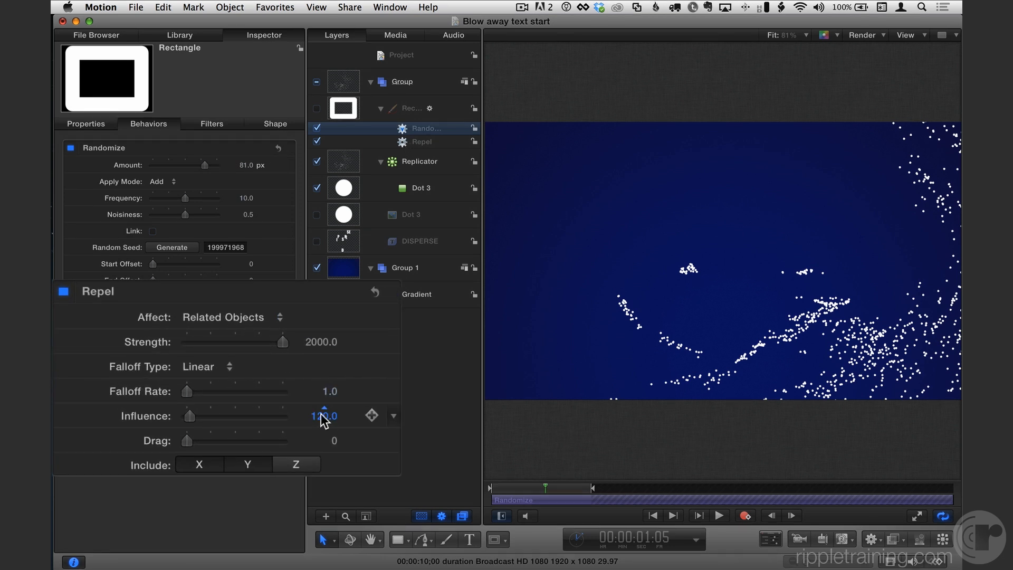
{"action": "type", "text": "200"}
{"action": "key", "text": "Return"}
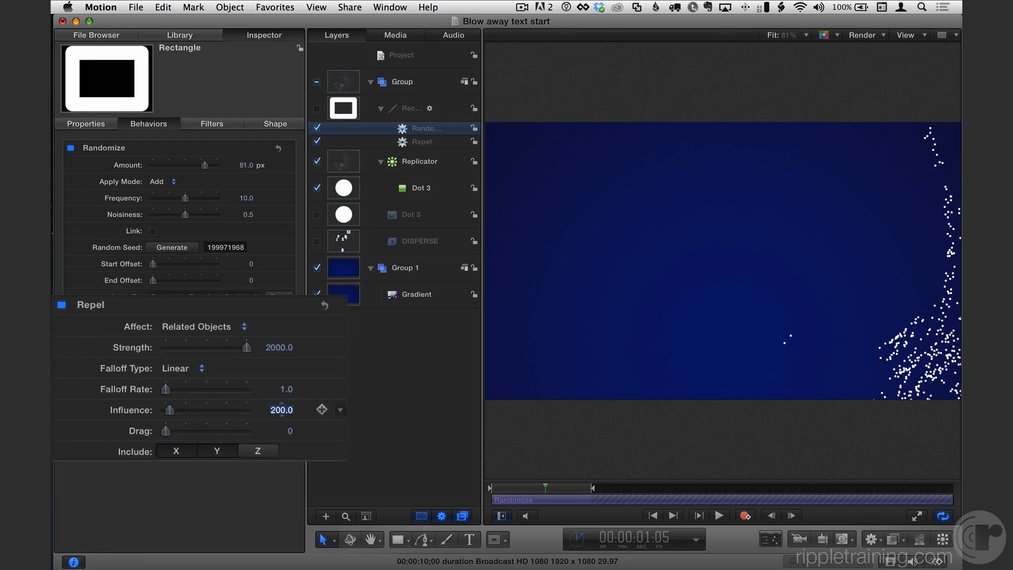
Play the animation from the start to review the dispersal, then stop and return to the first frame
{"action": "left_click", "coordinate": [499, 487]}
{"action": "key", "text": "space"}
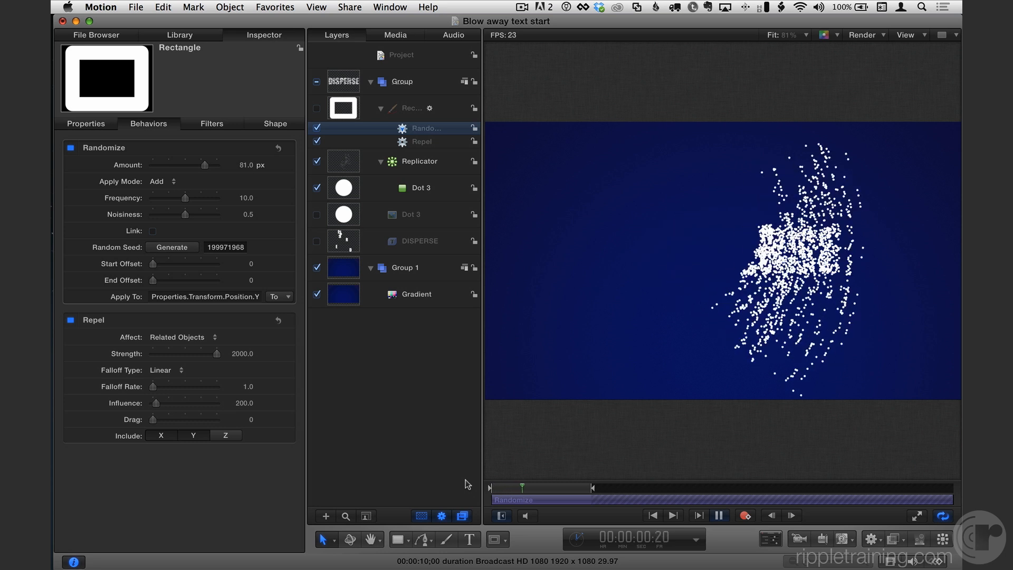
{"action": "key", "text": "space"}
{"action": "key", "text": "Home"}
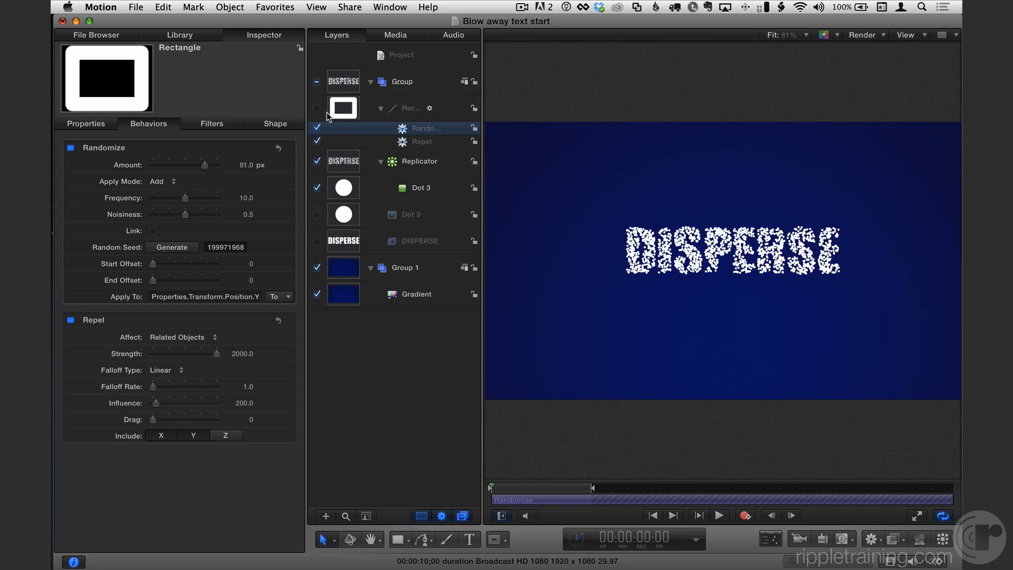
Make the rectangle layer visible, select it, and play the animation to watch it sweep through the text
{"action": "left_click", "coordinate": [317, 109]}
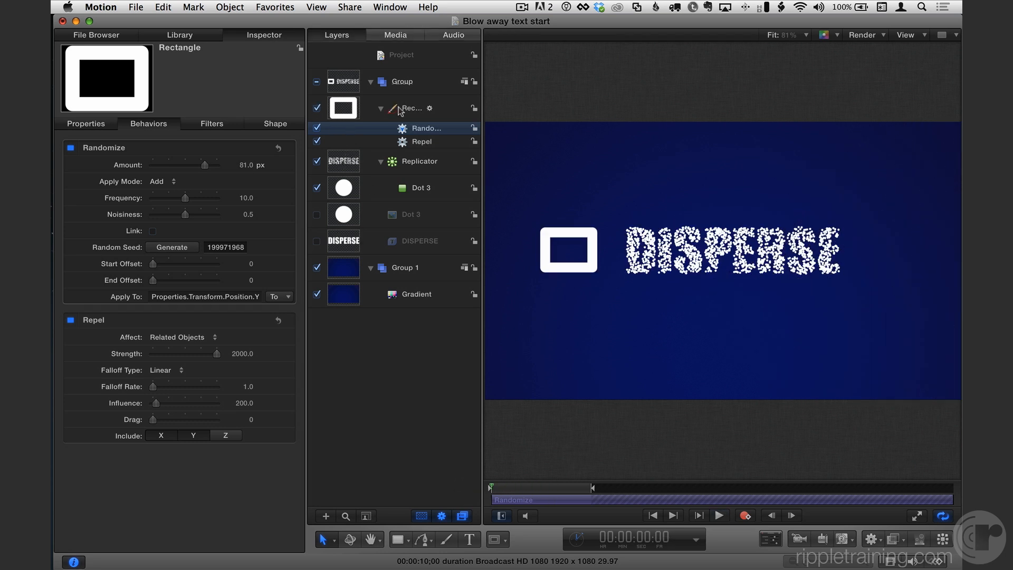
{"action": "left_click", "coordinate": [399, 110]}
{"action": "left_click", "coordinate": [721, 516]}
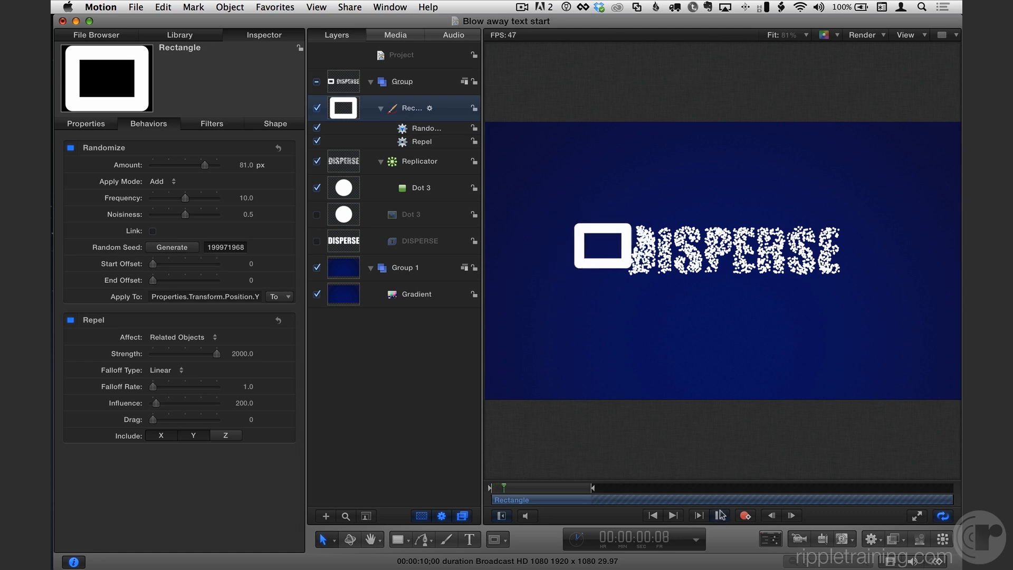
{"action": "key", "text": "space"}
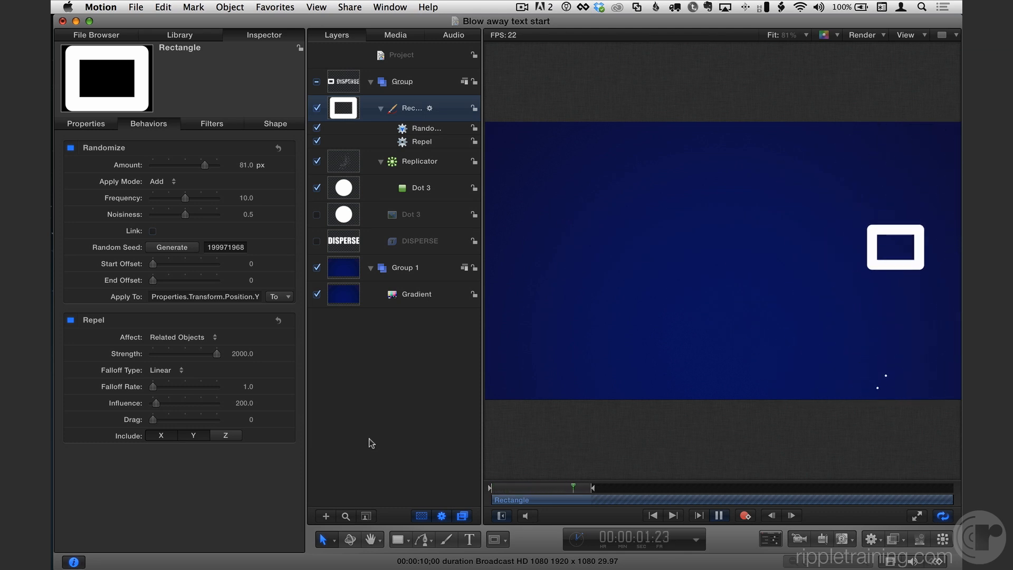
{"action": "key", "text": "space"}
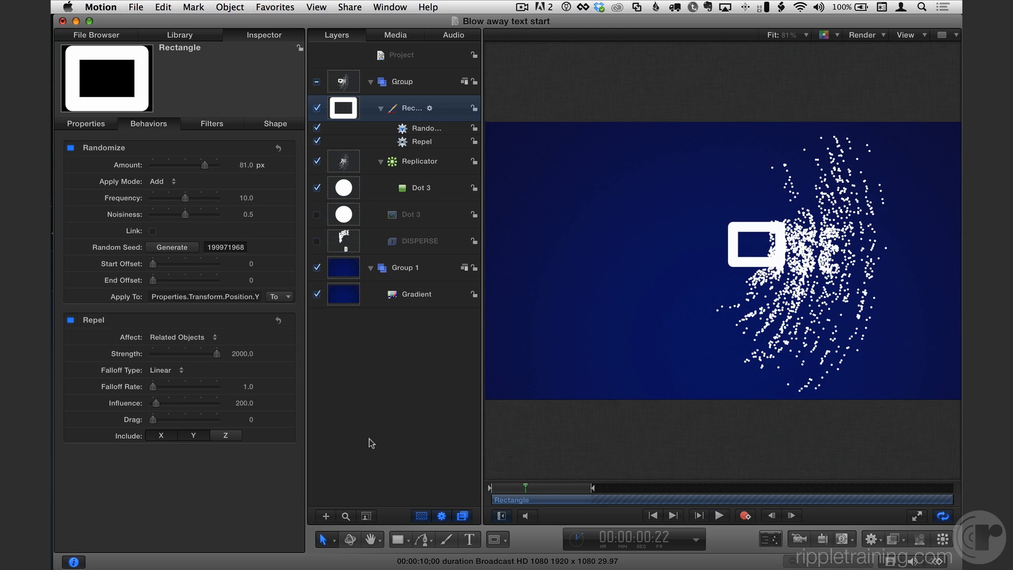